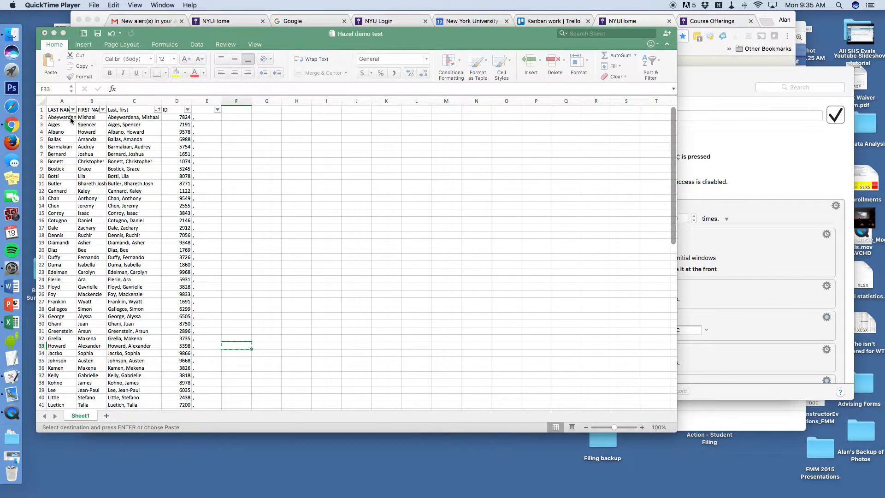
# In Excel, select the combined-name column and all 69 student IDs, then return to cell C2
pyautogui.click(131, 116)
pyautogui.click(143, 117)
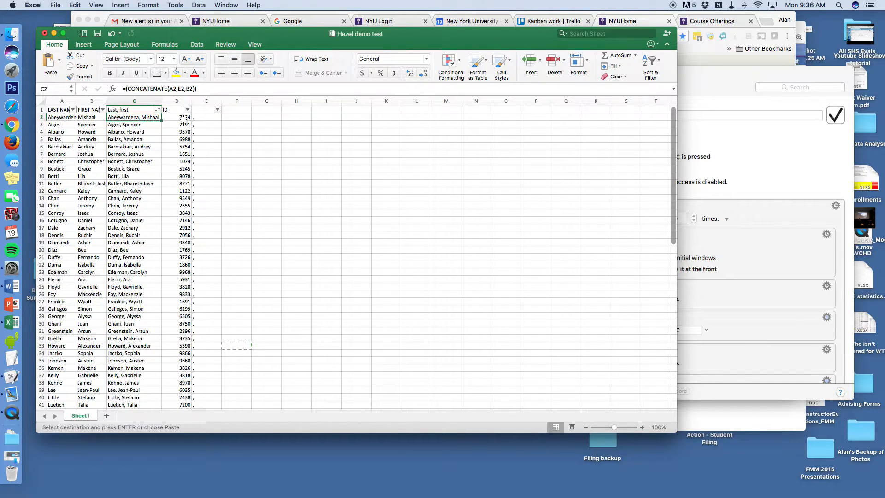
pyautogui.press('super+shift+Down')
pyautogui.scroll(10, 184, 115)
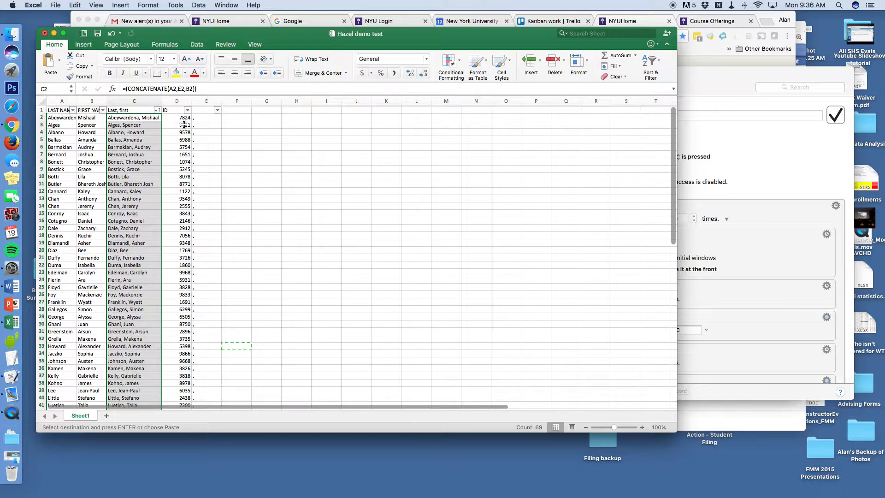
pyautogui.click(184, 117)
pyautogui.press('super+shift+Down')
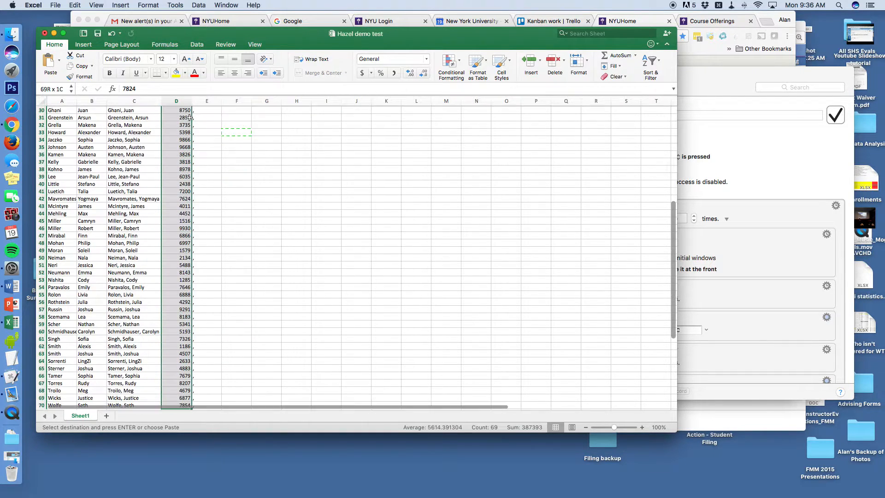
pyautogui.click(225, 178)
pyautogui.scroll(10, 144, 125)
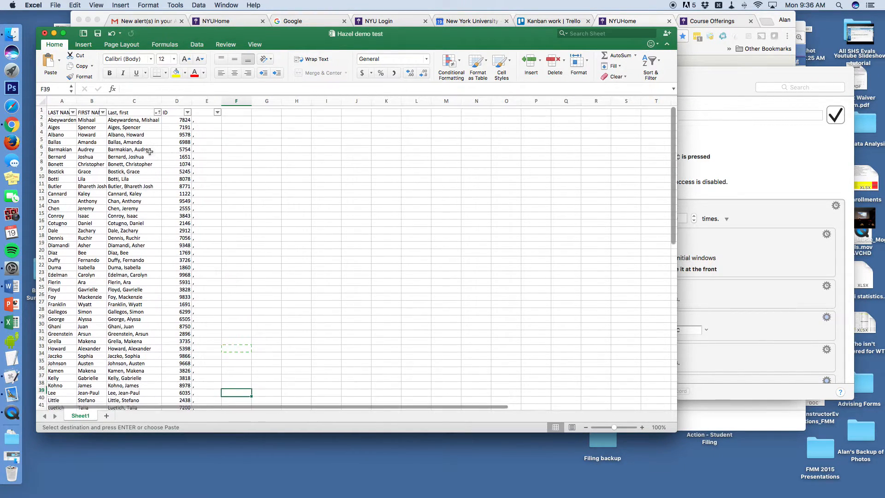
pyautogui.click(147, 118)
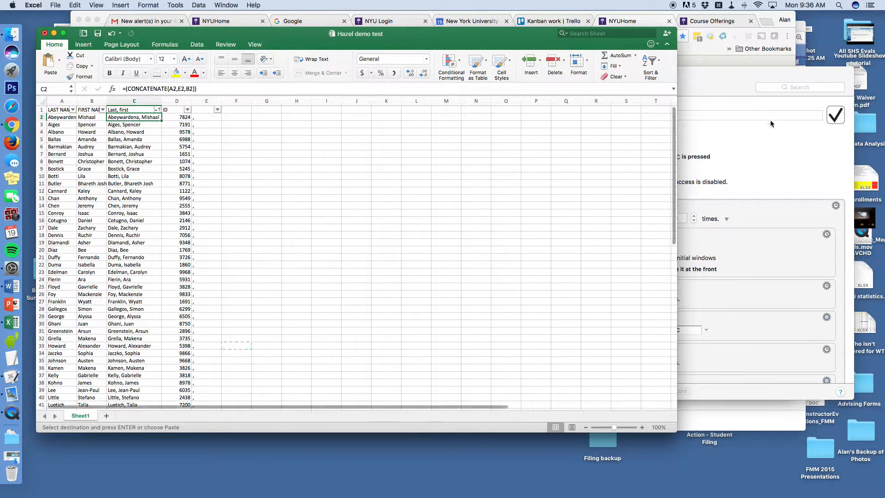
# Review the Folders by list macro's repeated copy, paste and move-down actions
pyautogui.click(751, 138)
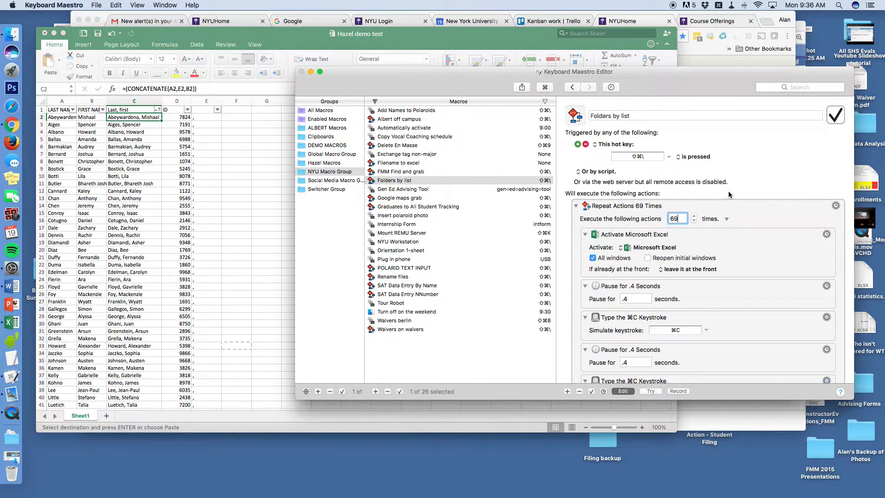
pyautogui.scroll(-2, 729, 191)
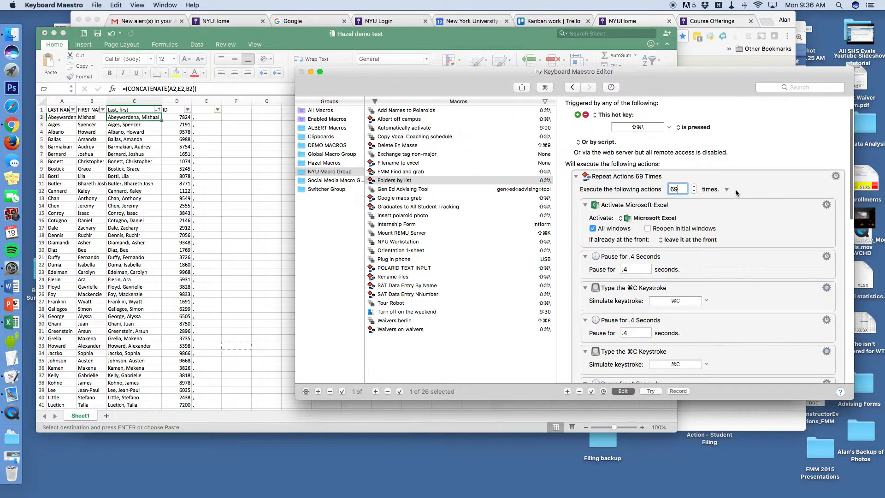
pyautogui.scroll(-3, 736, 193)
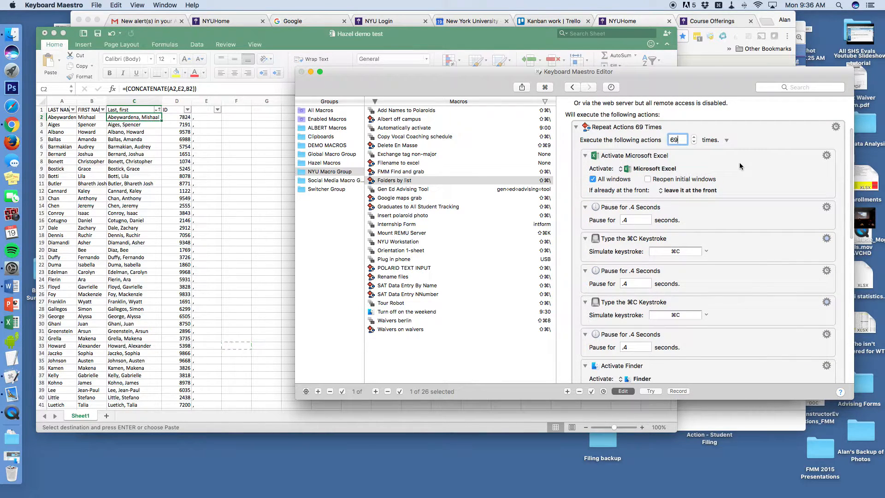
pyautogui.scroll(-12, 736, 239)
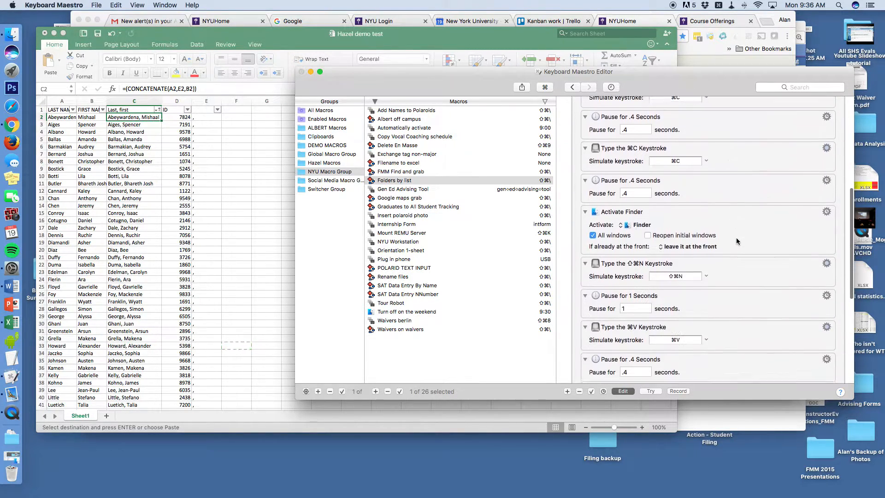
pyautogui.scroll(-6, 742, 237)
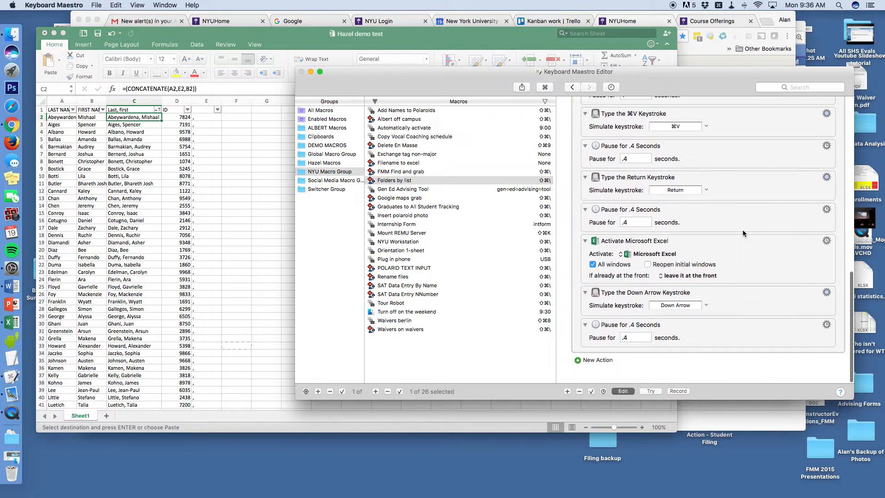
pyautogui.scroll(20, 738, 230)
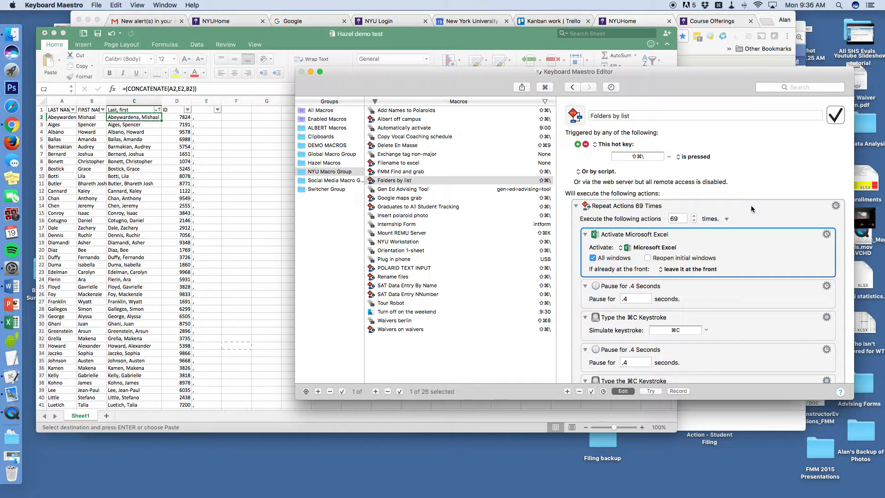
pyautogui.press('super+Tab')
pyautogui.press('super+Tab')
pyautogui.press('super+Tab')
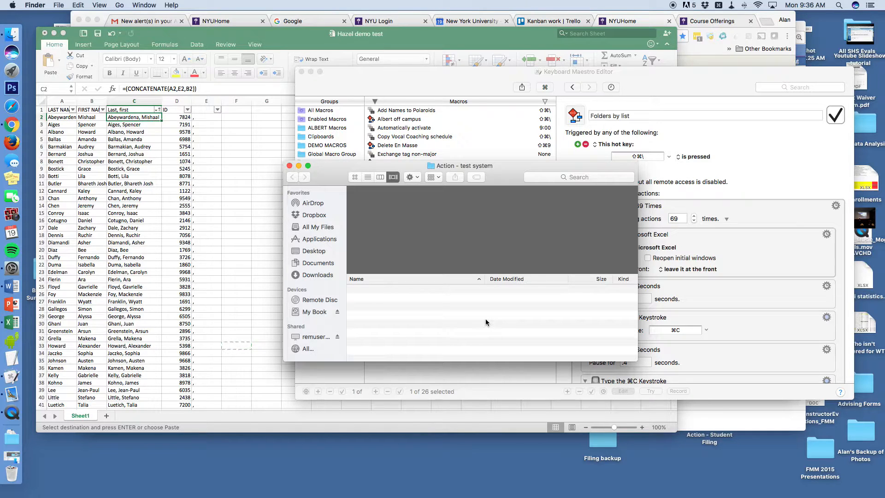
# Run Folders by list from cell C2 into Action - test system, cancelling after ten folders
pyautogui.click(147, 117)
pyautogui.press('super+Tab')
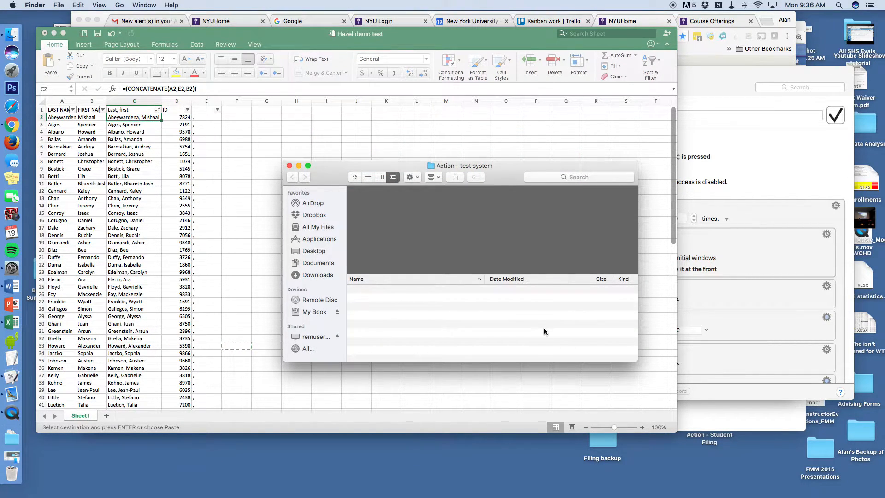
pyautogui.press('shift+super+backslash')
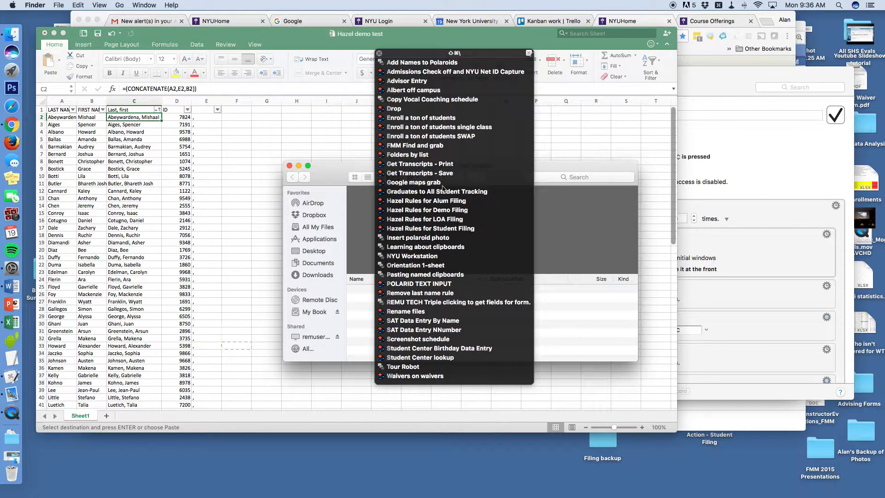
pyautogui.click(419, 156)
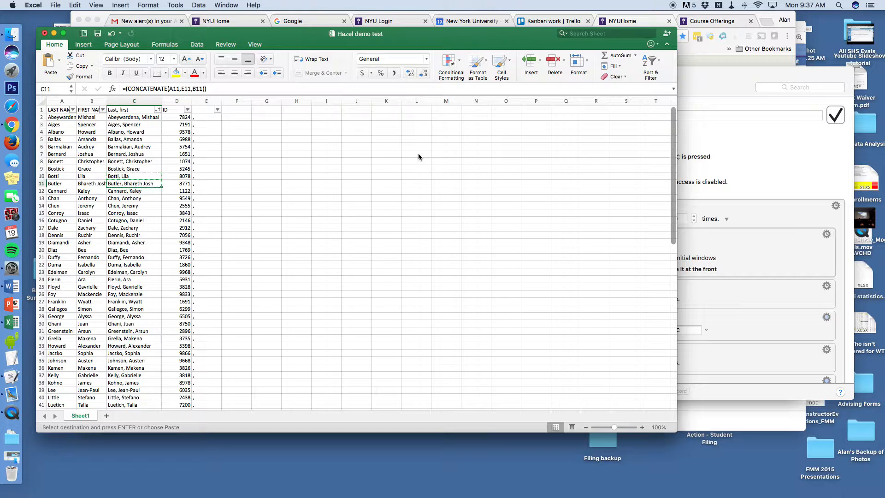
pyautogui.press('Escape')
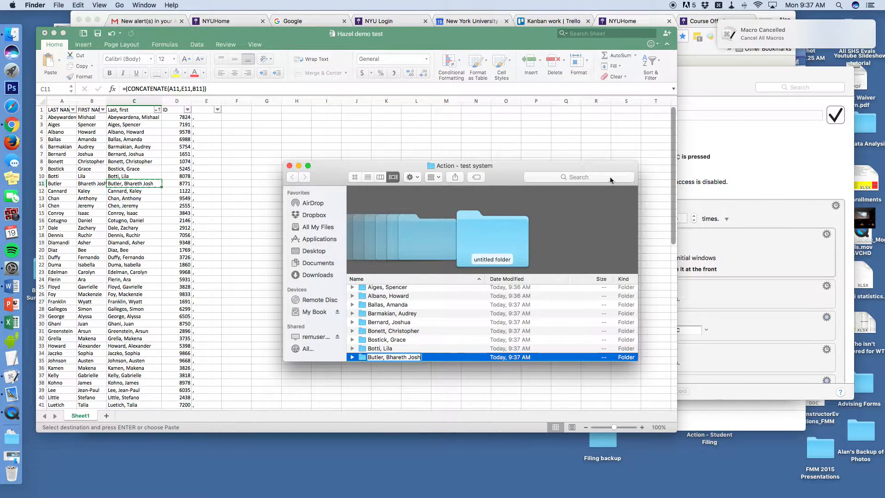
# Bring up the macro editor and student spreadsheet, then Hazel's status menu
pyautogui.click(783, 168)
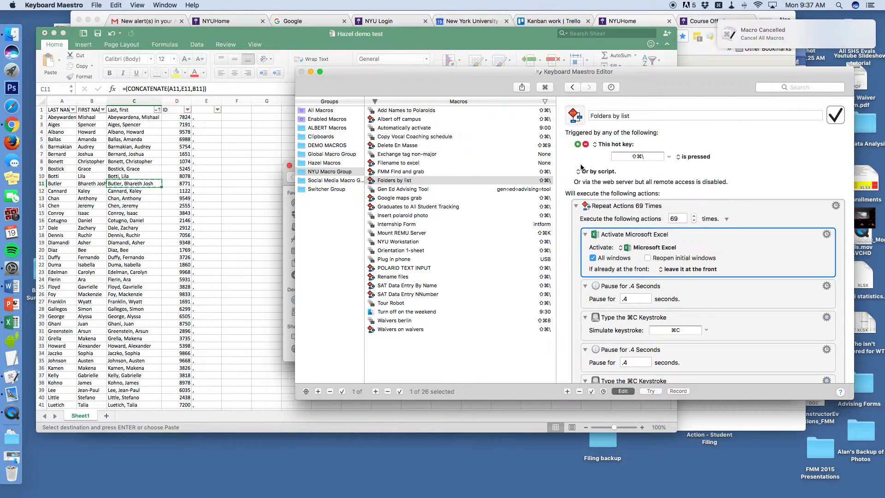
pyautogui.click(271, 198)
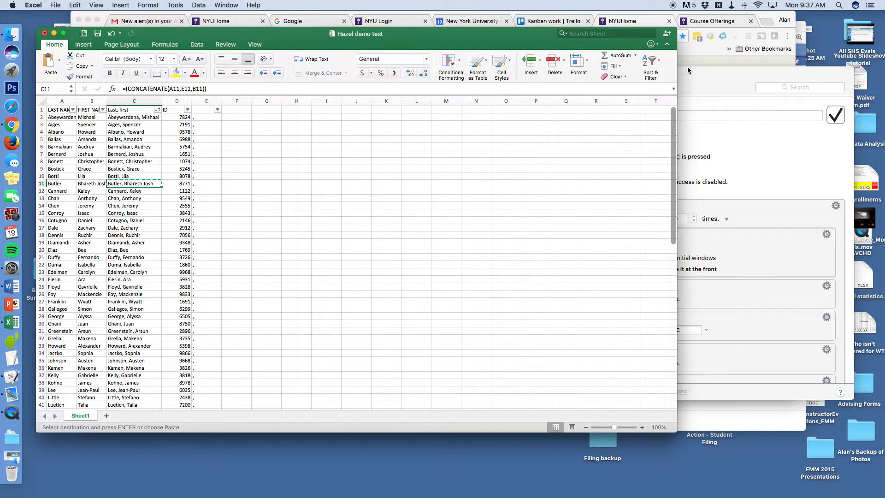
pyautogui.click(731, 5)
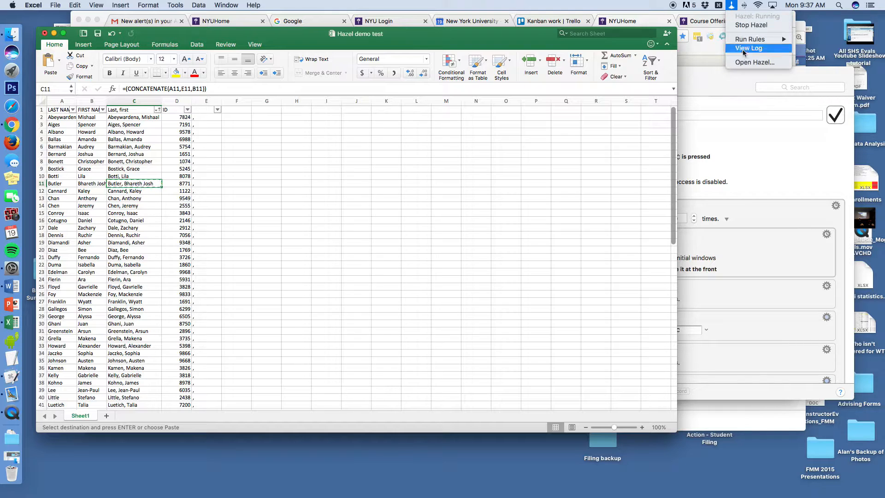
pyautogui.click(745, 63)
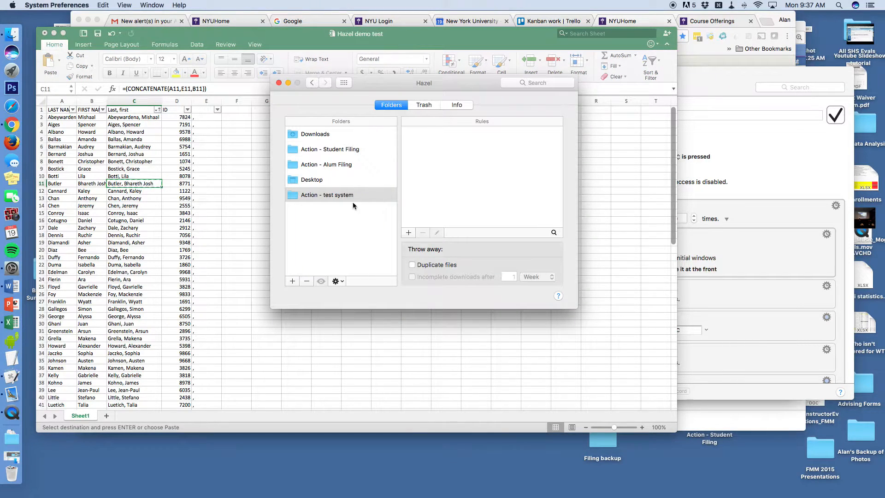
pyautogui.click(327, 199)
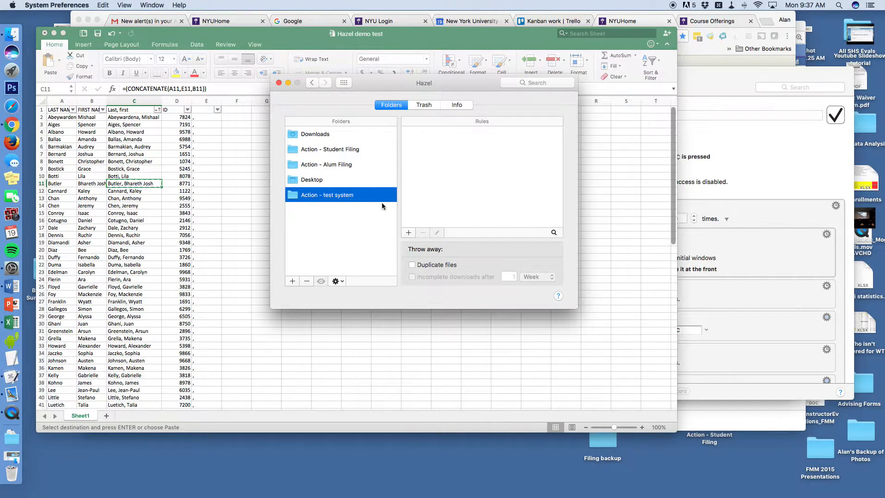
pyautogui.click(409, 233)
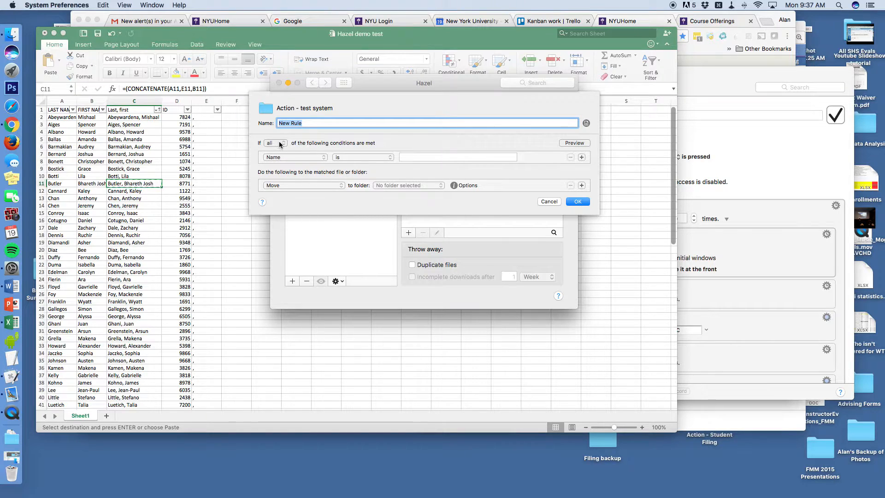
pyautogui.click(340, 186)
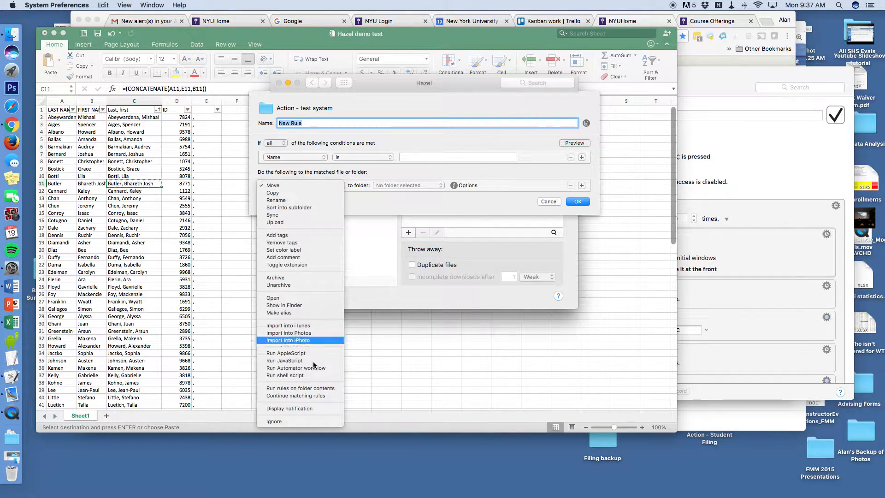
pyautogui.click(381, 199)
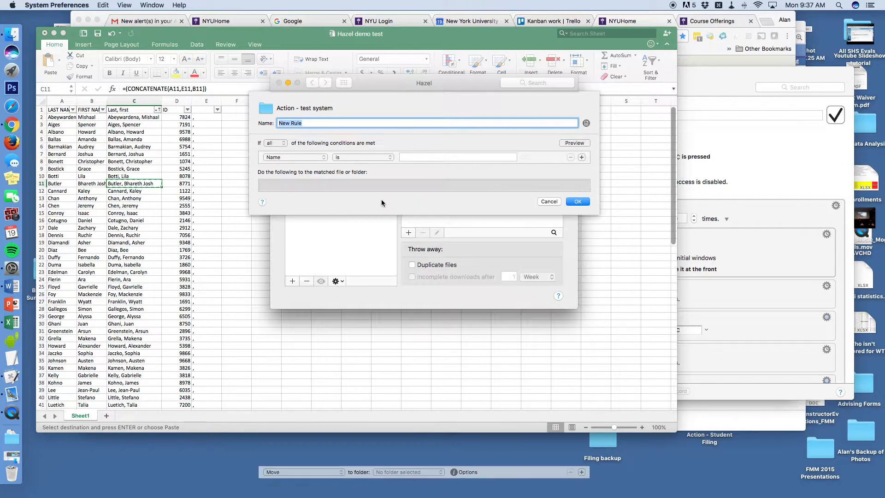
pyautogui.click(549, 201)
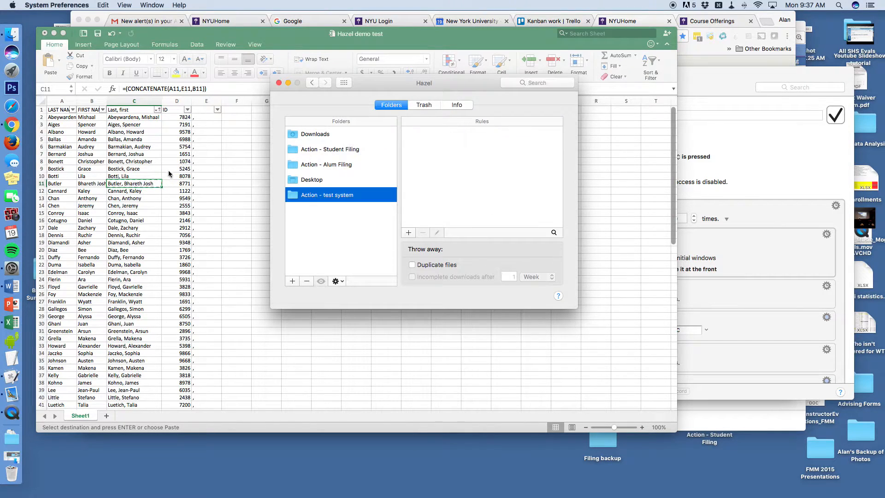
pyautogui.click(129, 115)
# Open the Hazel Rules for Demo Filing macro from the Hazel Macros group
pyautogui.click(134, 117)
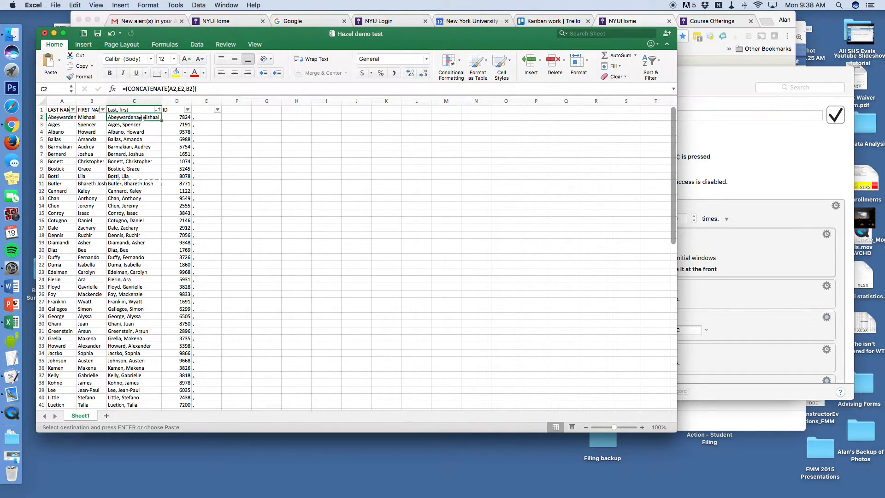
pyautogui.click(770, 159)
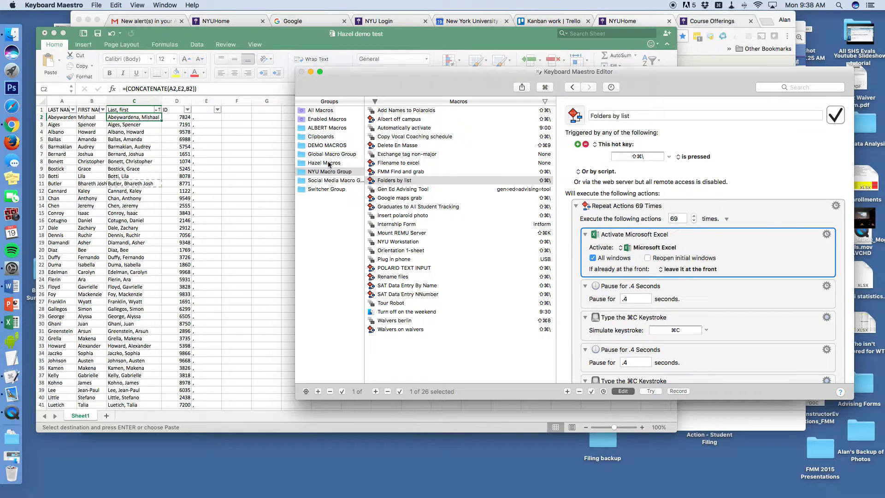
pyautogui.click(333, 163)
pyautogui.click(426, 119)
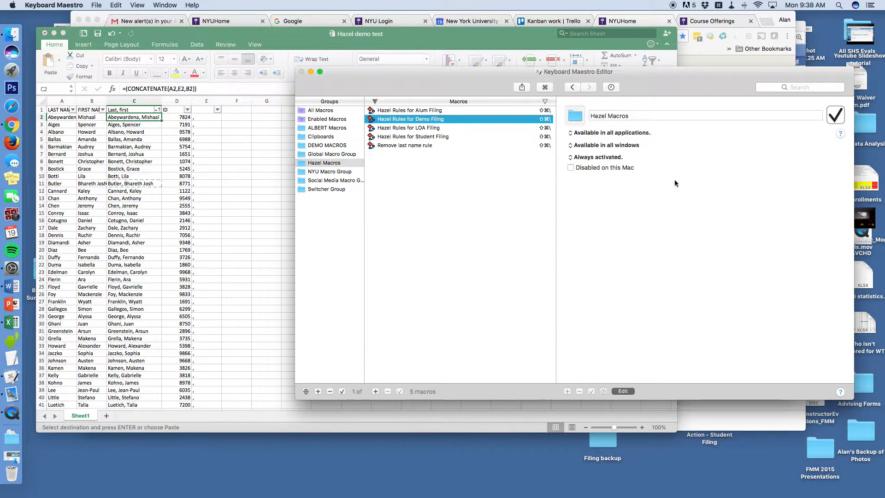
pyautogui.scroll(15, 706, 213)
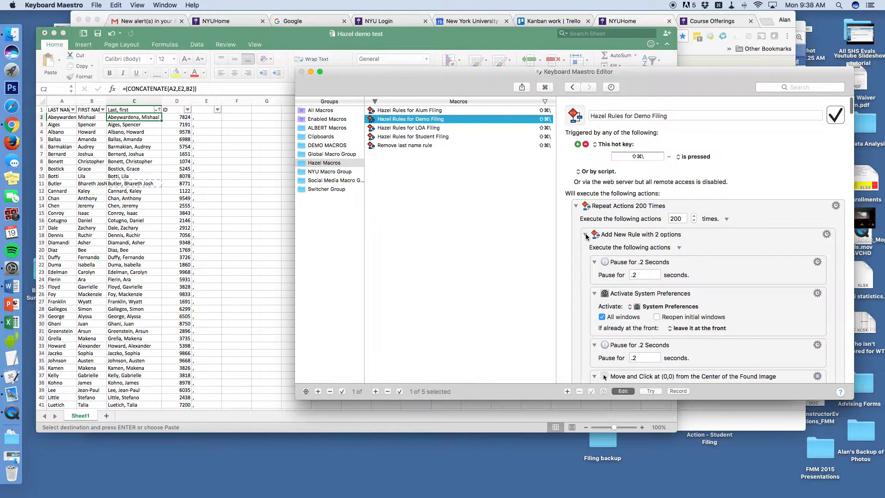
# Collapse the macro's four action groups and set the repeat count to 10
pyautogui.click(586, 235)
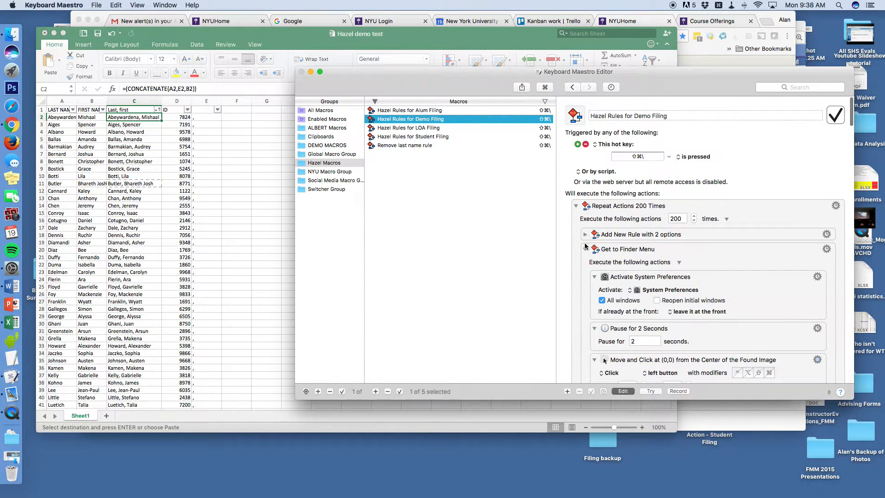
pyautogui.click(586, 249)
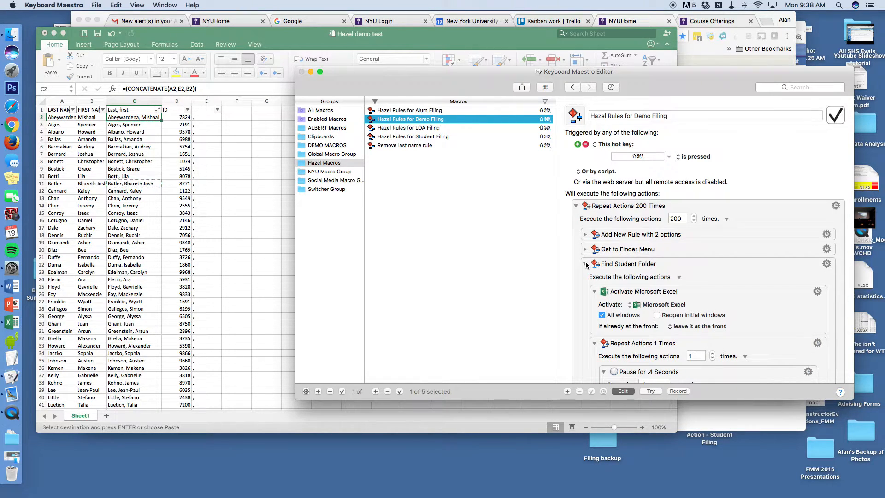
pyautogui.click(586, 265)
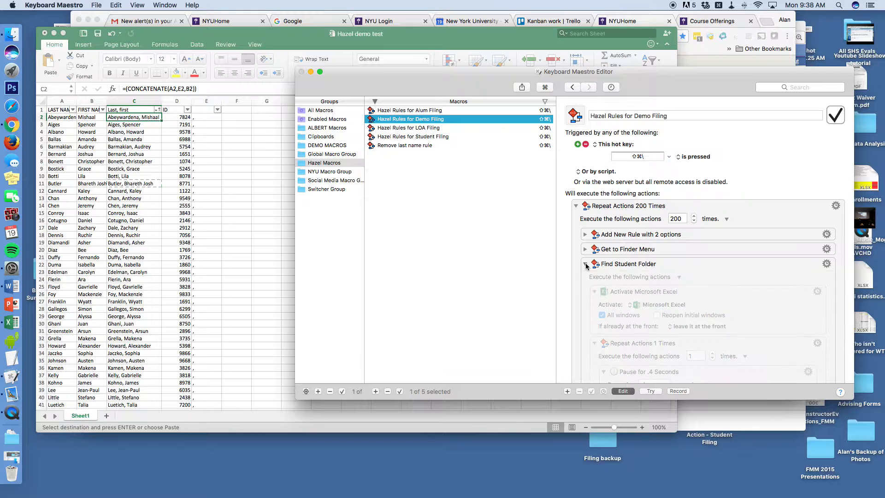
pyautogui.click(585, 279)
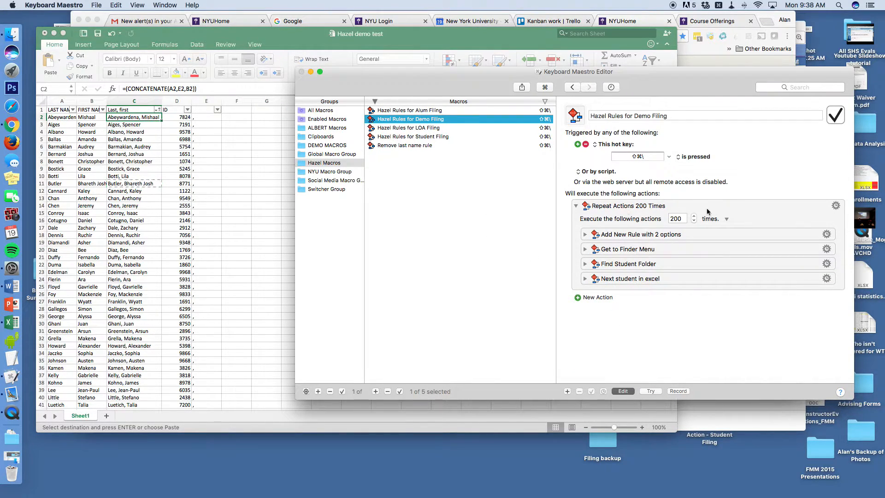
pyautogui.click(677, 218)
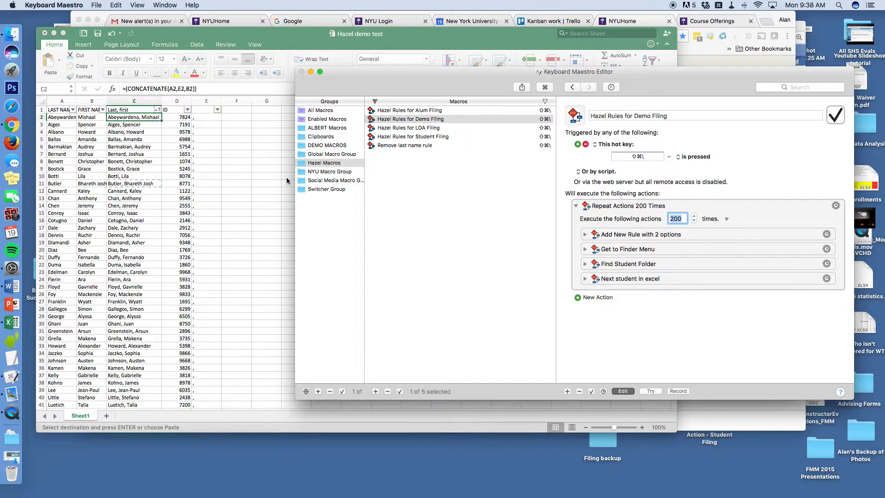
pyautogui.write('10')
# Launch the Hazel Rules for Demo Filing macro from the student spreadsheet
pyautogui.click(144, 117)
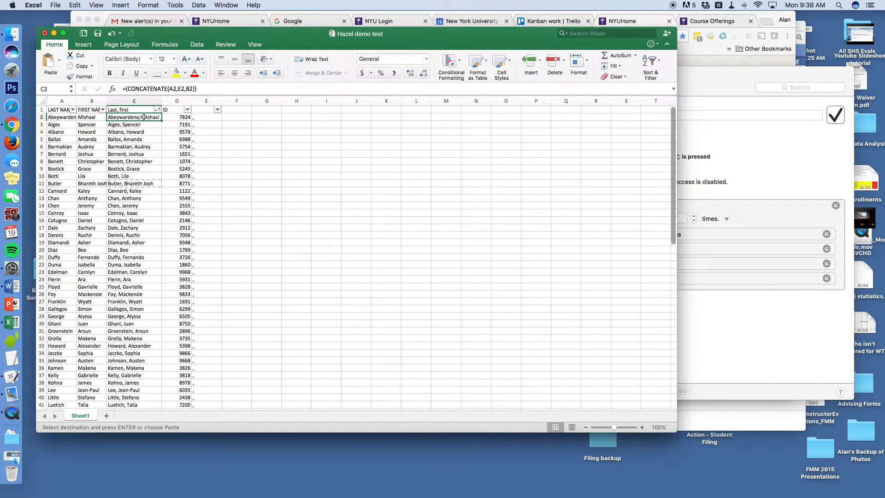
pyautogui.press('super+Tab')
pyautogui.press('super+Tab')
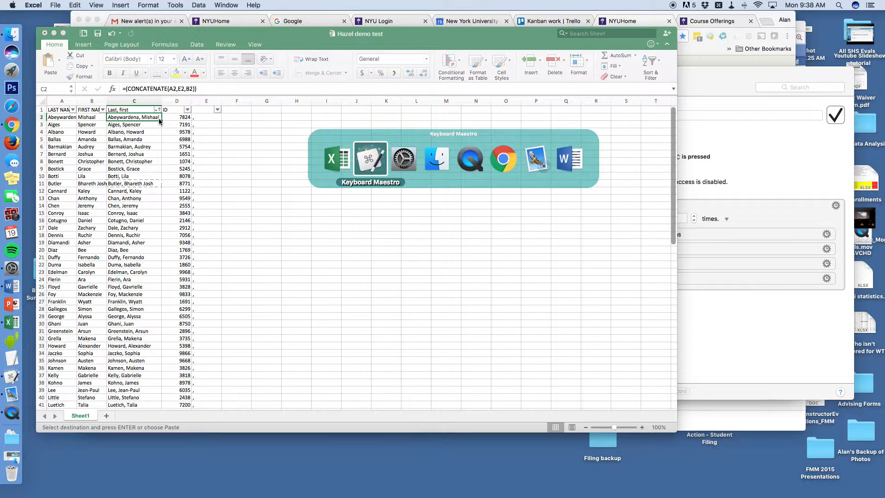
pyautogui.press('super+Tab')
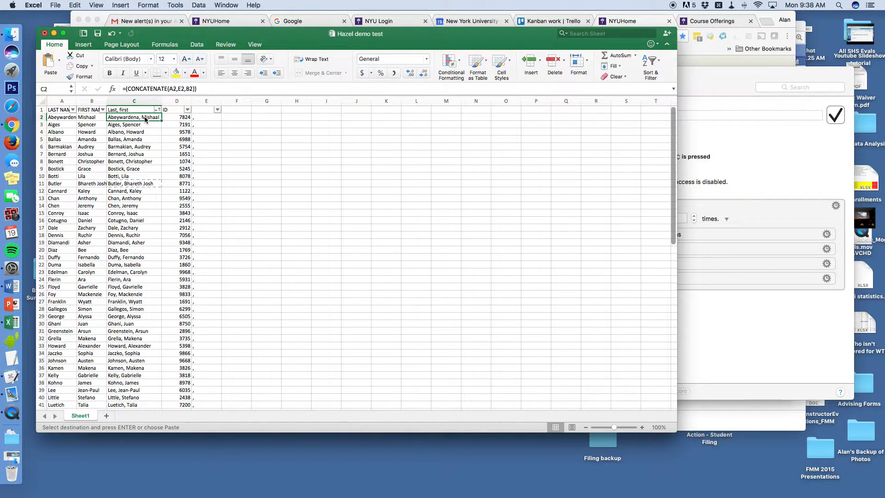
pyautogui.press('shift+super+backslash')
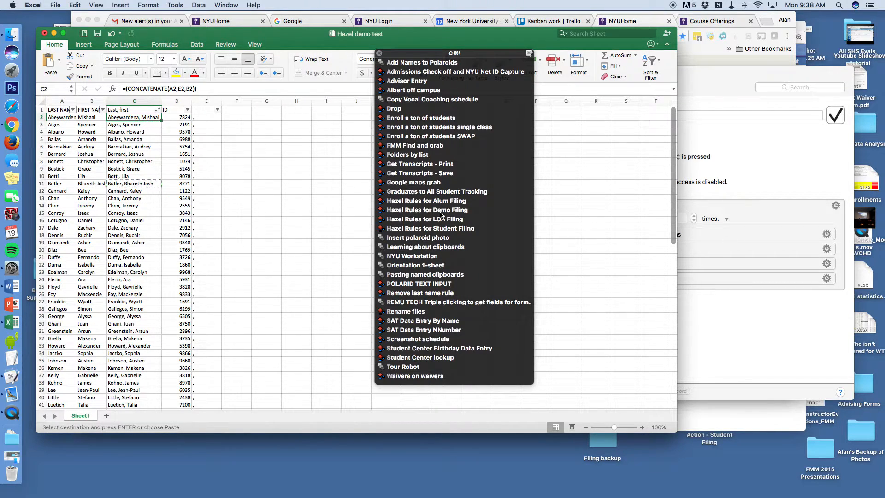
pyautogui.click(441, 211)
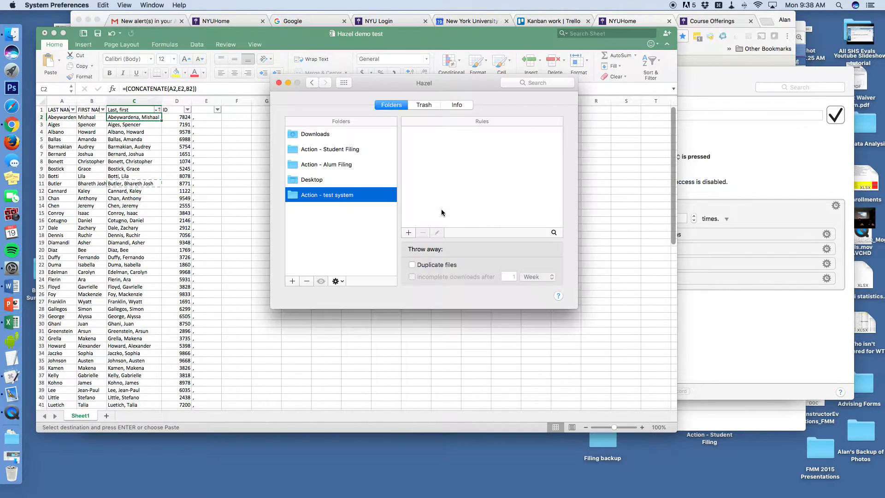
# Add a new Hazel rule with two conditions, the first set to Name contains
pyautogui.click(410, 233)
pyautogui.click(582, 157)
pyautogui.click(389, 157)
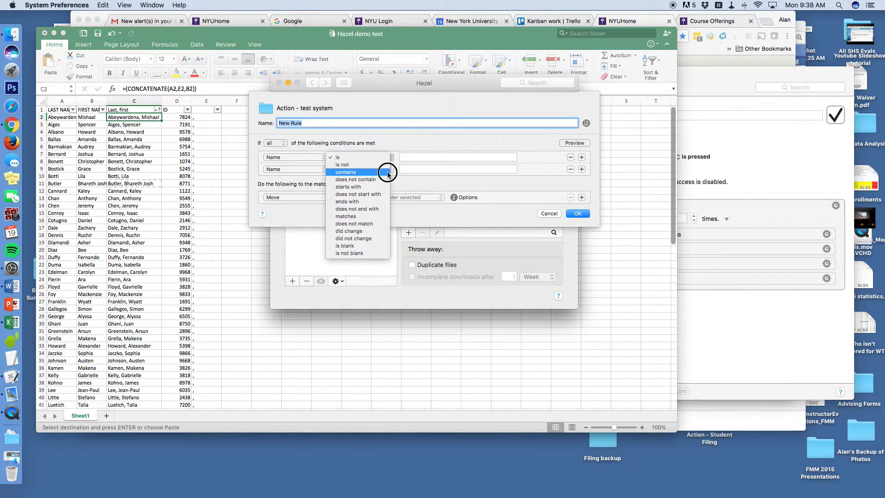
pyautogui.click(388, 172)
# Paste the first student's name as the rule name and first condition value
pyautogui.press('super+Tab')
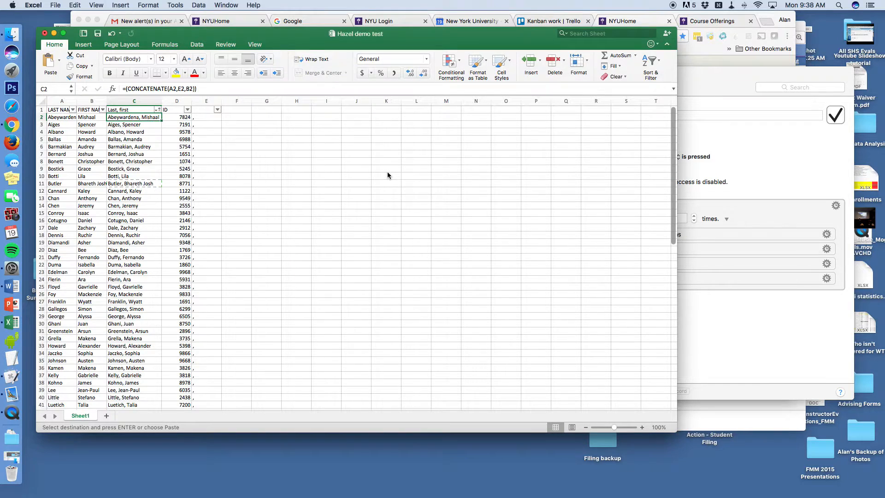
pyautogui.press('super+c')
pyautogui.press('super+Tab')
pyautogui.tripleClick(282, 122)
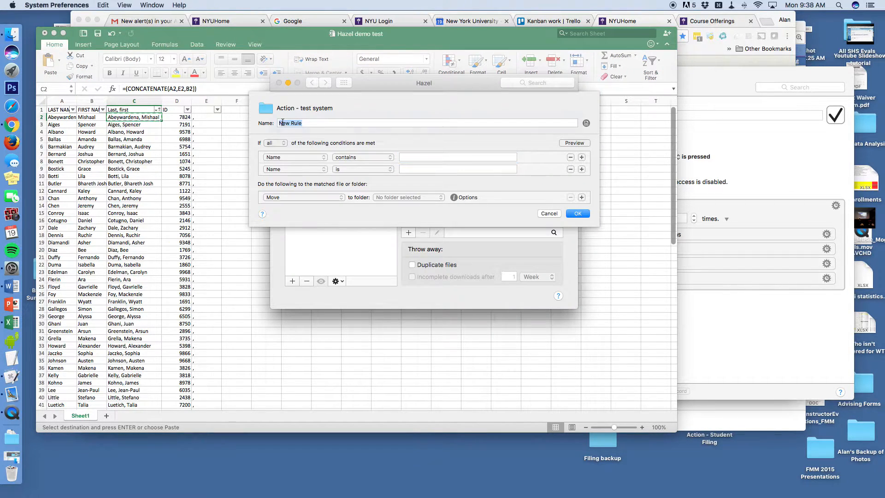
pyautogui.press('super+v')
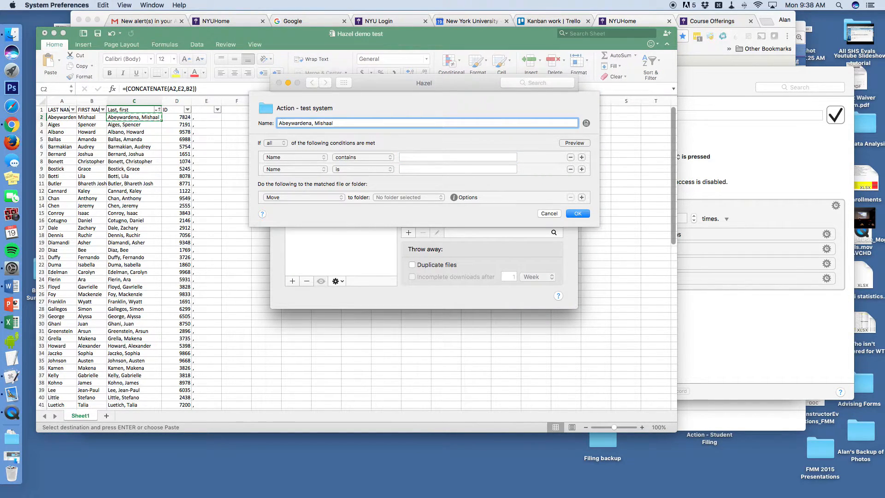
pyautogui.press('Tab')
pyautogui.press('super+v')
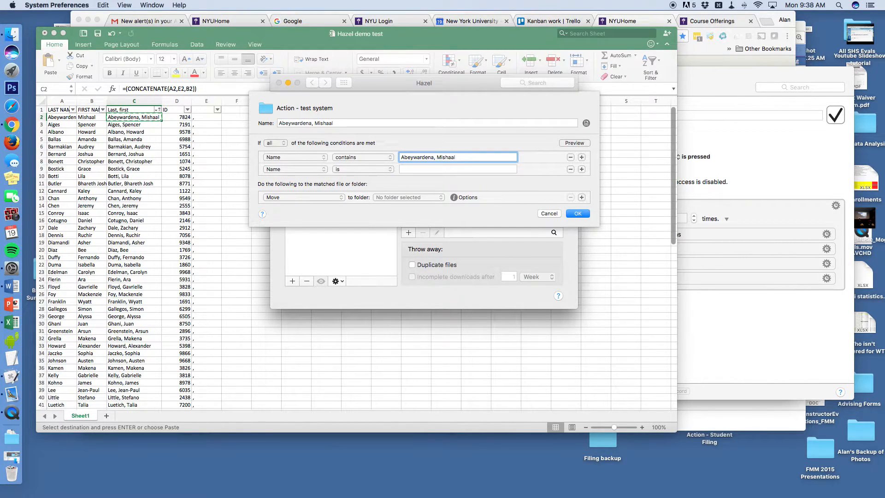
# Set the second condition to contains, match any, and paste in the student's ID
pyautogui.click(390, 170)
pyautogui.click(388, 184)
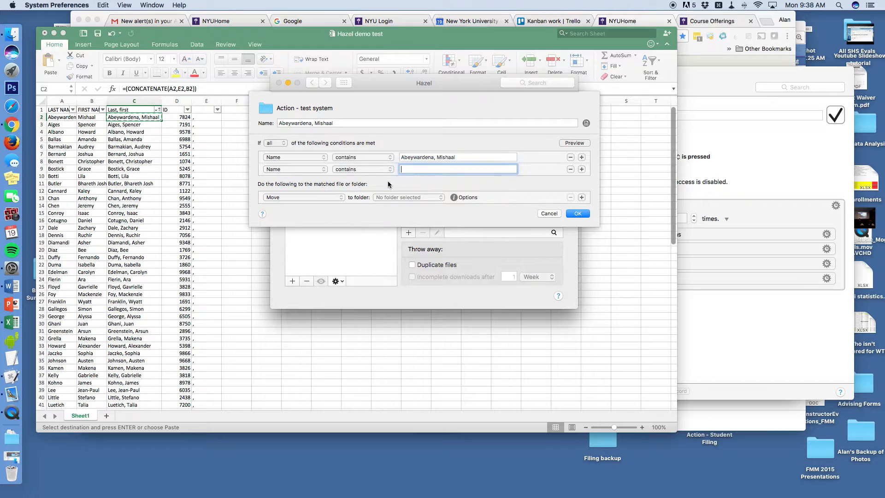
pyautogui.click(277, 144)
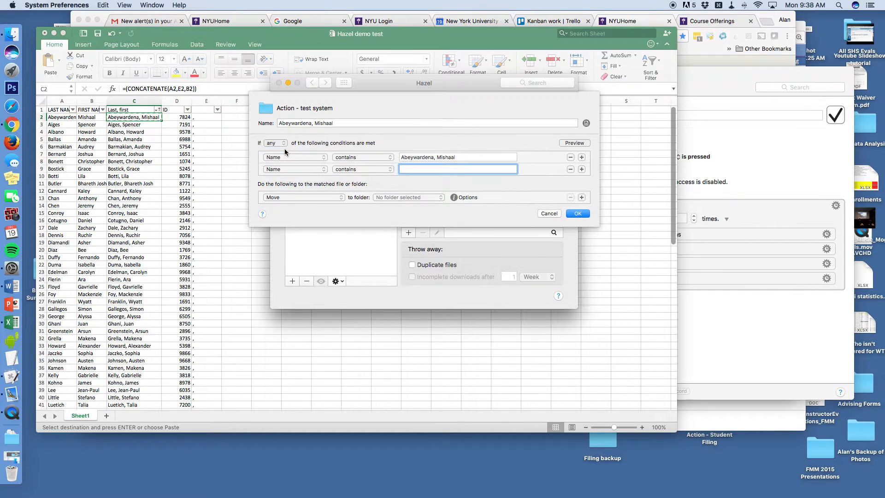
pyautogui.press('super+Tab')
pyautogui.press('Right')
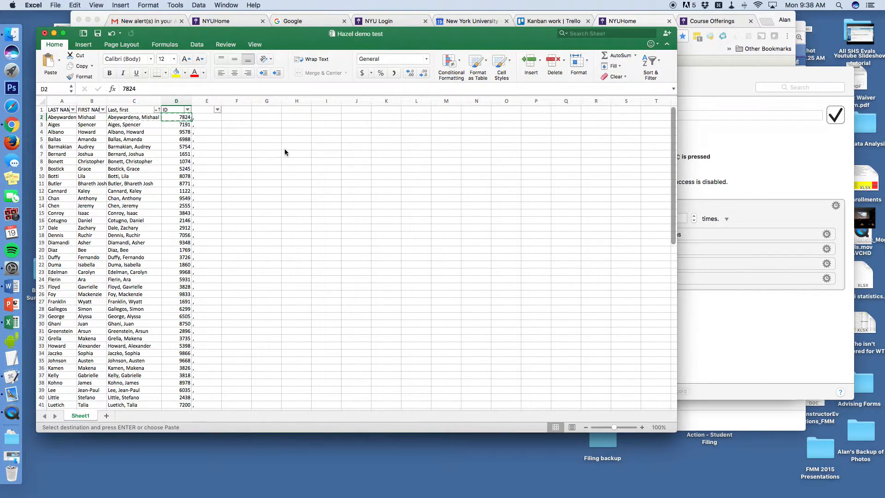
pyautogui.press('super+Tab')
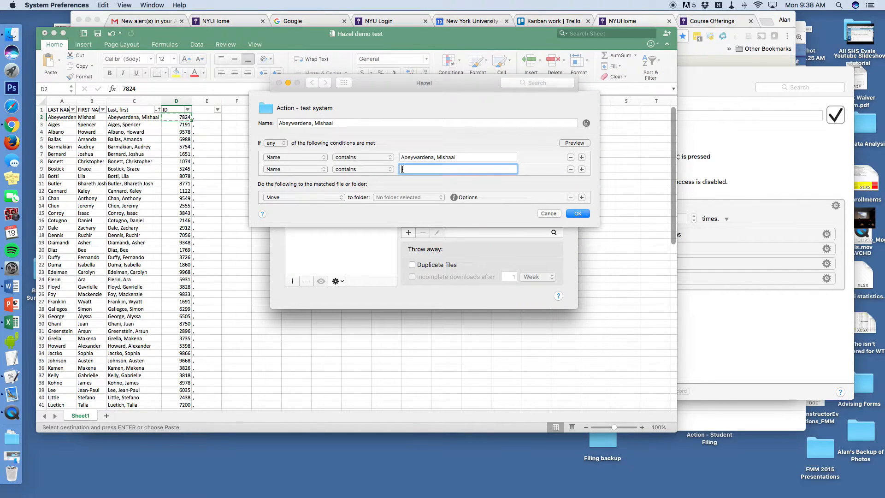
pyautogui.press('super+v')
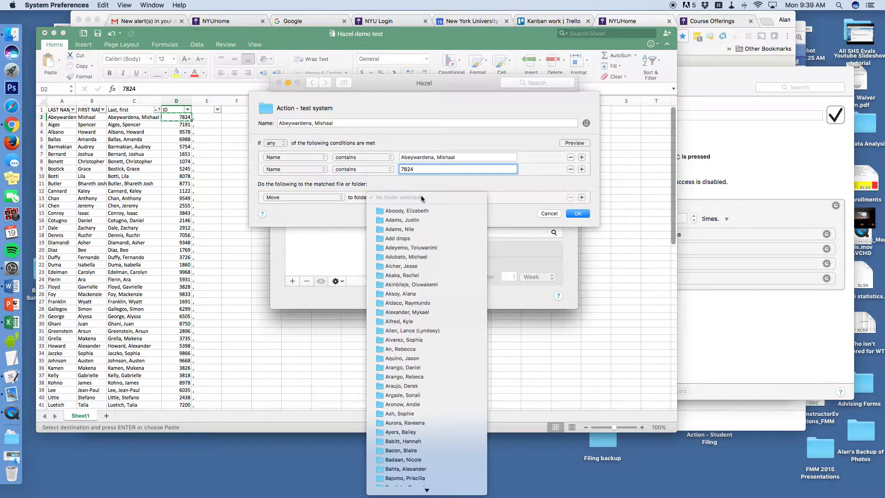
pyautogui.moveTo(427, 491)
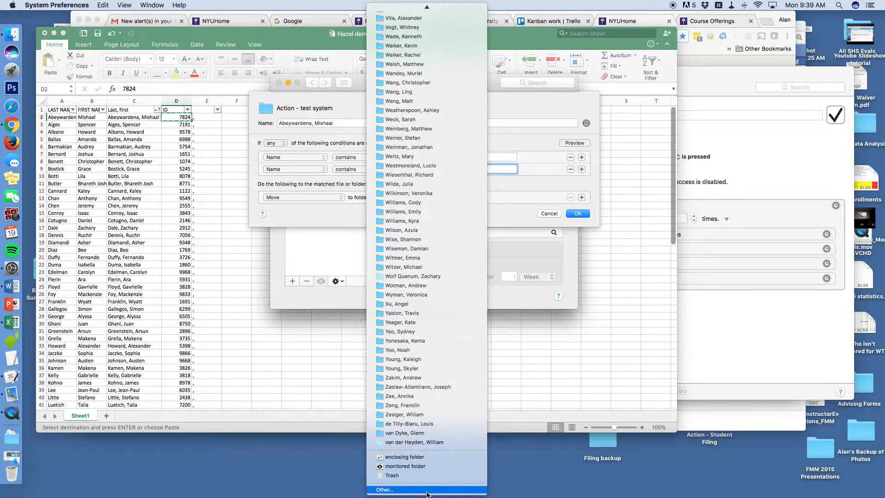
# Choose the first student's folder inside Action - test system as the Move destination
pyautogui.click(439, 490)
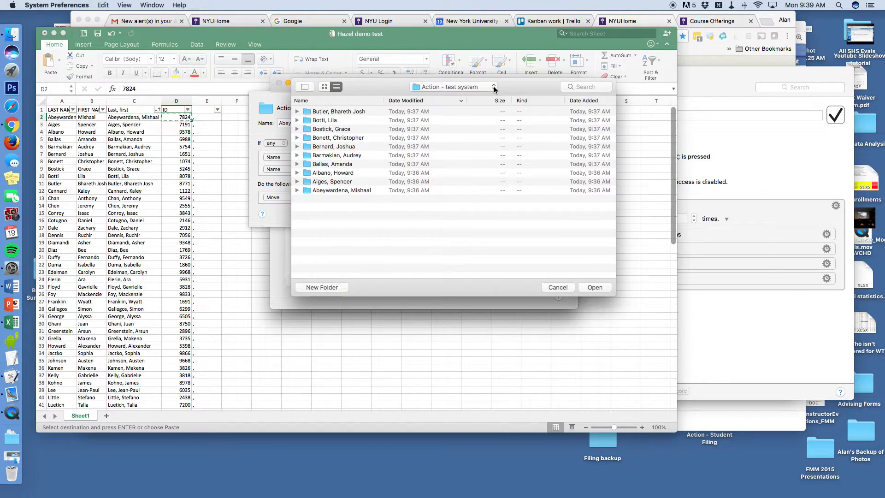
pyautogui.click(494, 87)
pyautogui.click(447, 258)
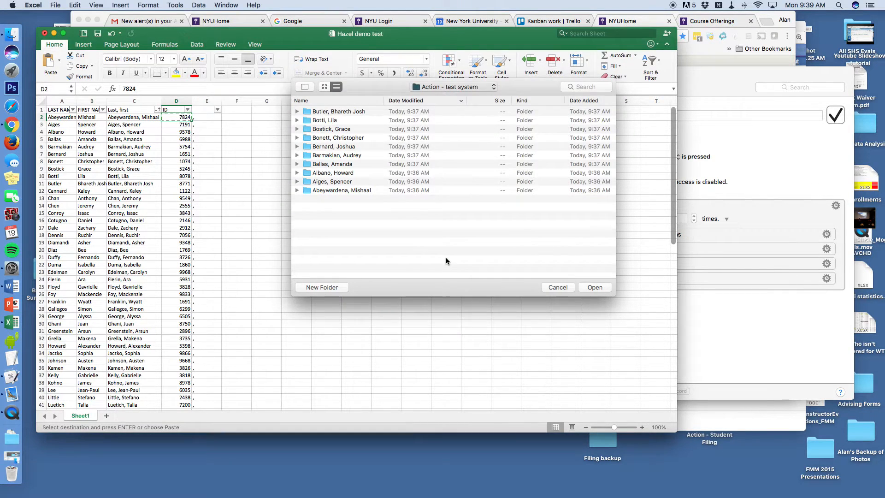
pyautogui.press('Left')
pyautogui.press('super+c')
pyautogui.press('super+Tab')
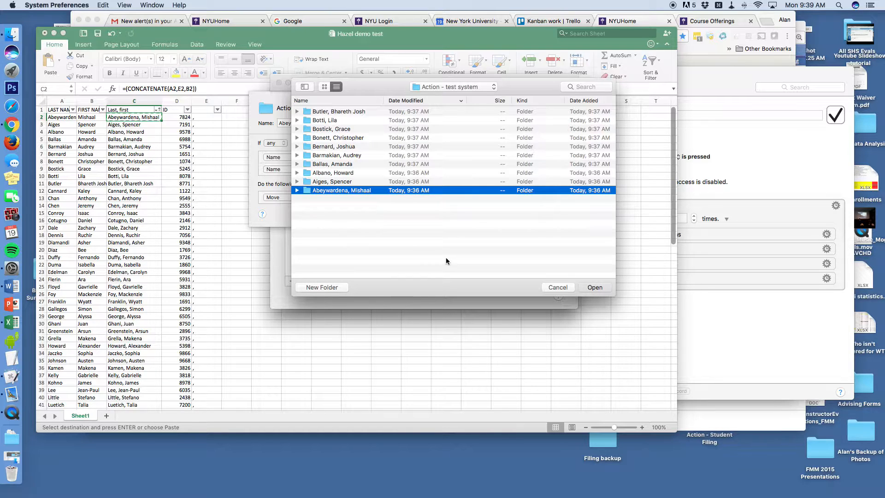
pyautogui.press('Return')
# Save the rule and advance the spreadsheet to the next student
pyautogui.press('super+Tab')
pyautogui.press('Return')
pyautogui.press('super+Tab')
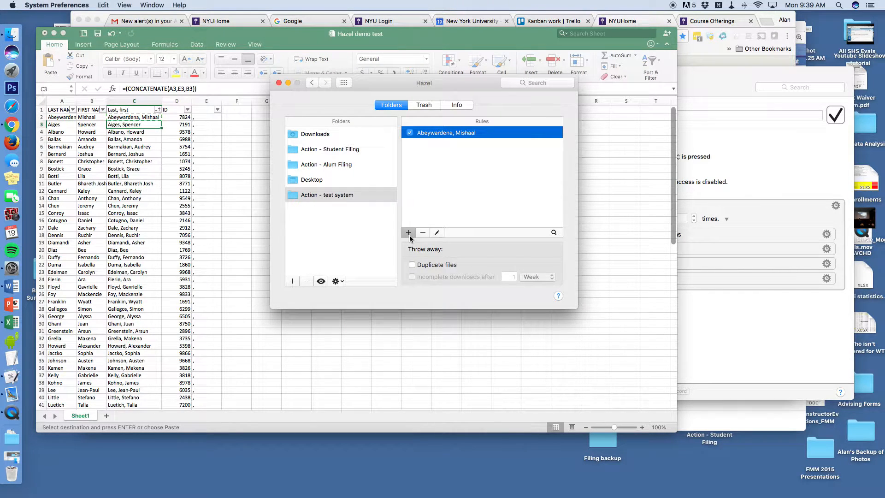
# Start a new rule with two conditions, the first set to Name contains
pyautogui.click(408, 233)
pyautogui.click(581, 158)
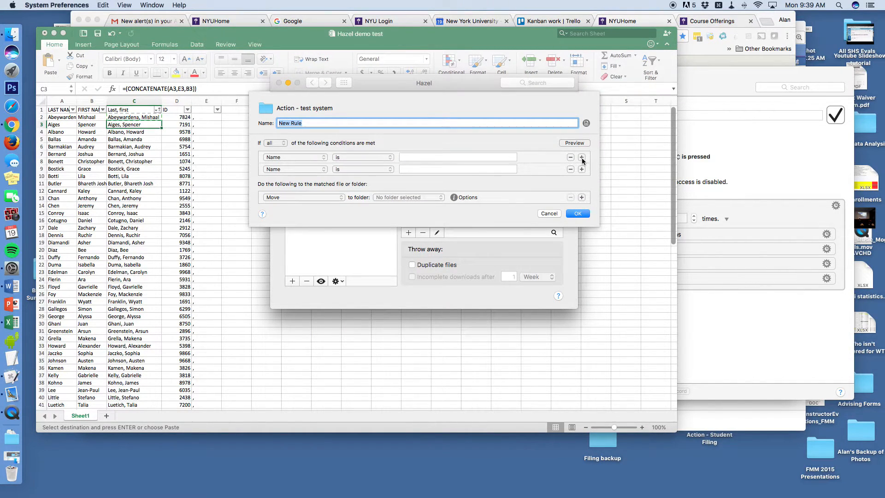
pyautogui.click(389, 157)
pyautogui.click(388, 172)
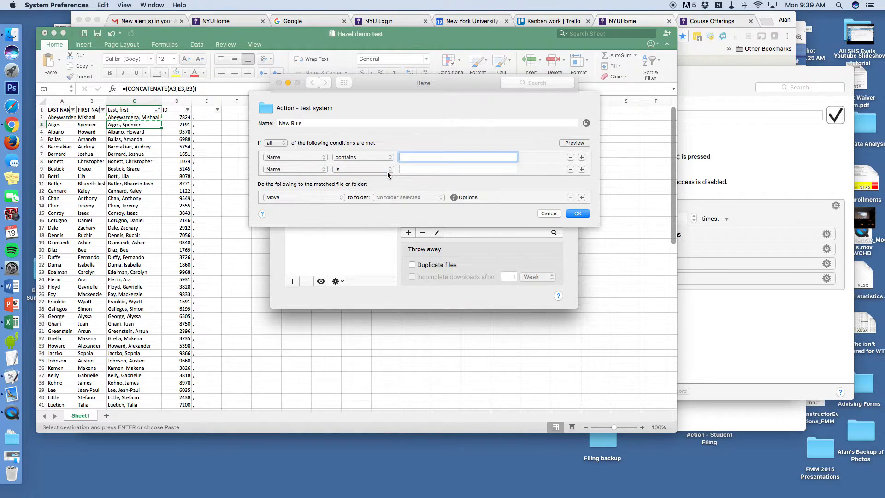
# Name the rule after the second student and paste their name into the first condition
pyautogui.press('super+Tab')
pyautogui.press('super+Tab')
pyautogui.tripleClick(282, 123)
pyautogui.press('super+v')
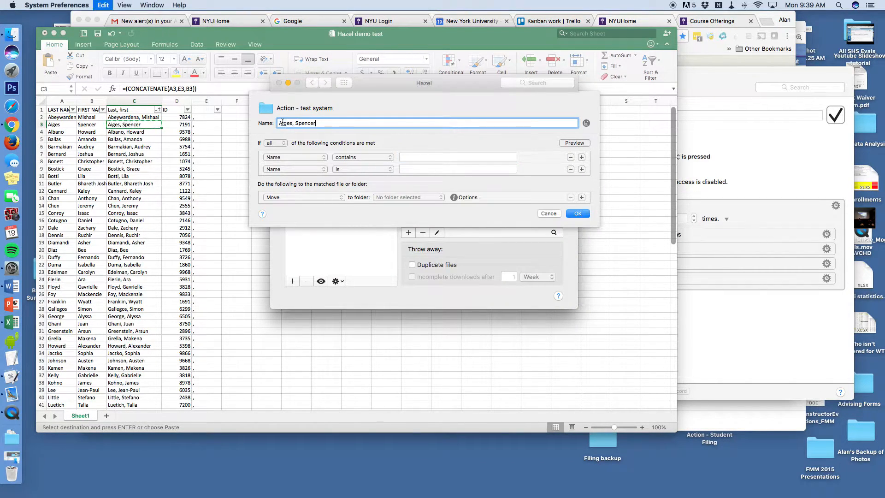
pyautogui.press('Tab')
pyautogui.press('super+v')
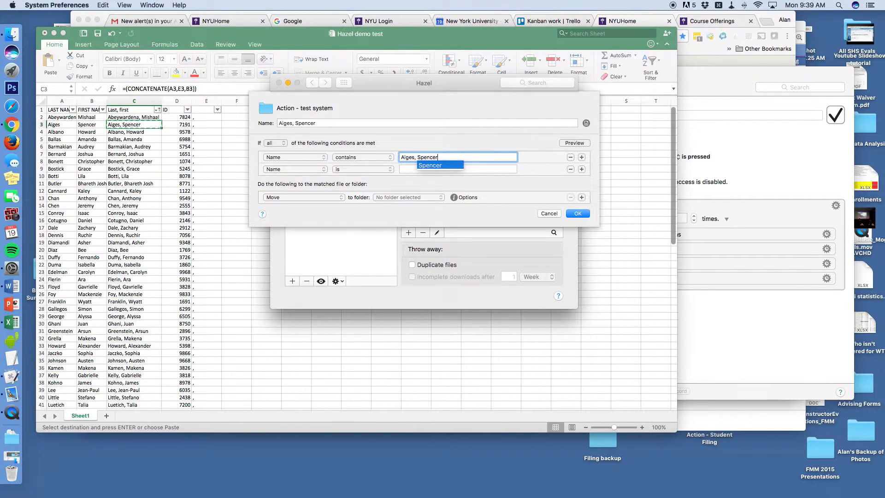
# Set the second condition to contains with the student's ID pasted in
pyautogui.click(389, 169)
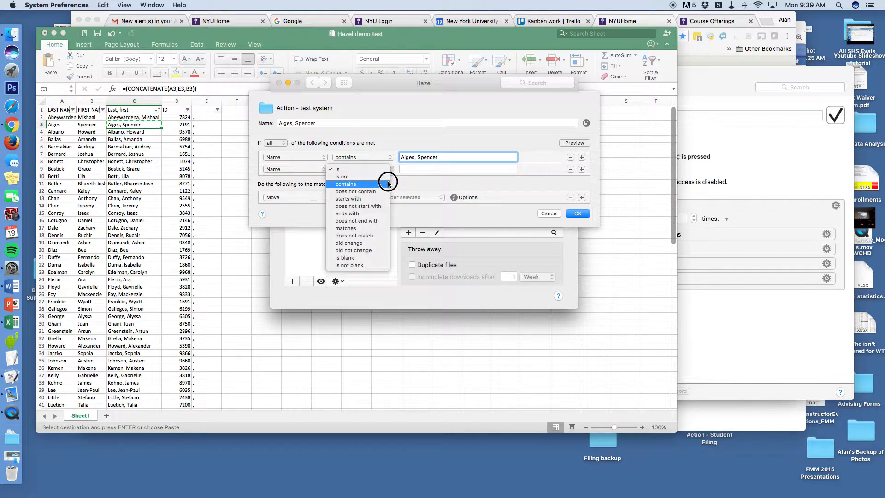
pyautogui.click(388, 185)
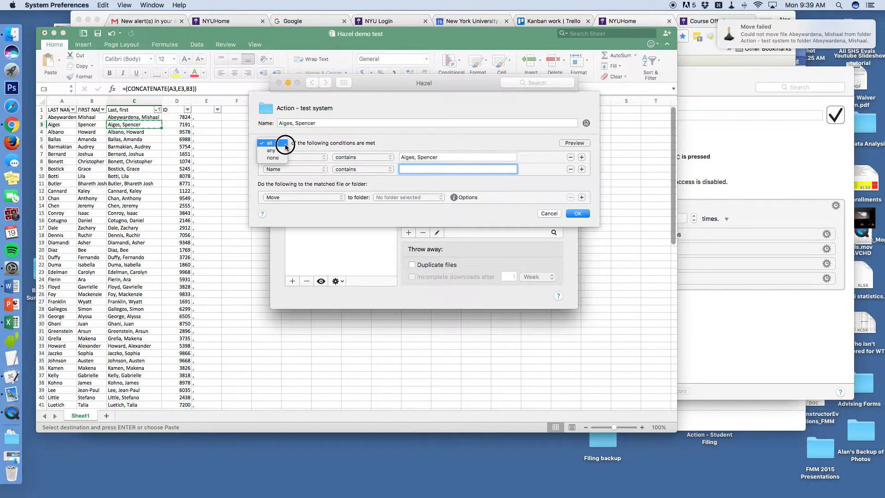
pyautogui.press('super+Tab')
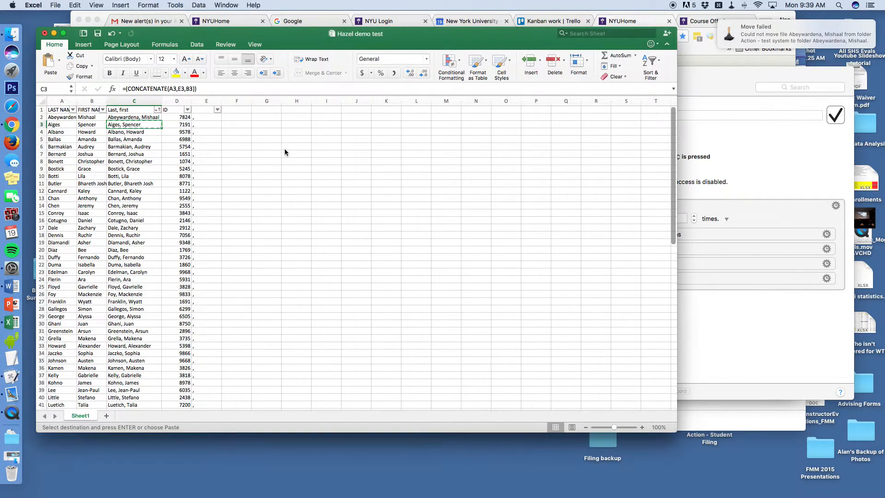
pyautogui.press('Right')
pyautogui.press('super+c')
pyautogui.press('super+Tab')
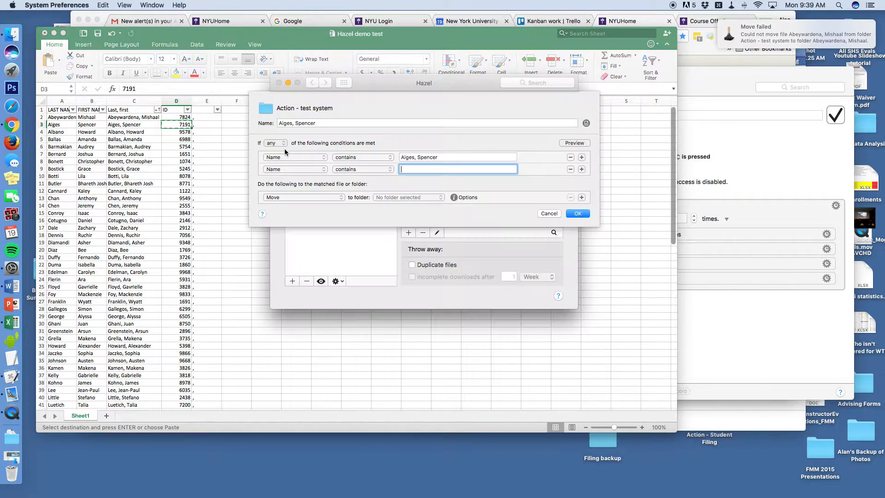
pyautogui.press('super+v')
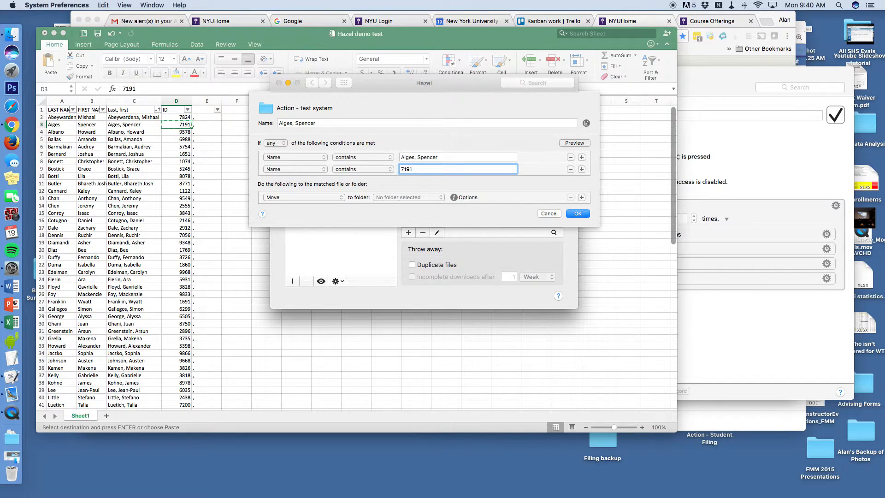
pyautogui.click(408, 197)
pyautogui.moveTo(426, 491)
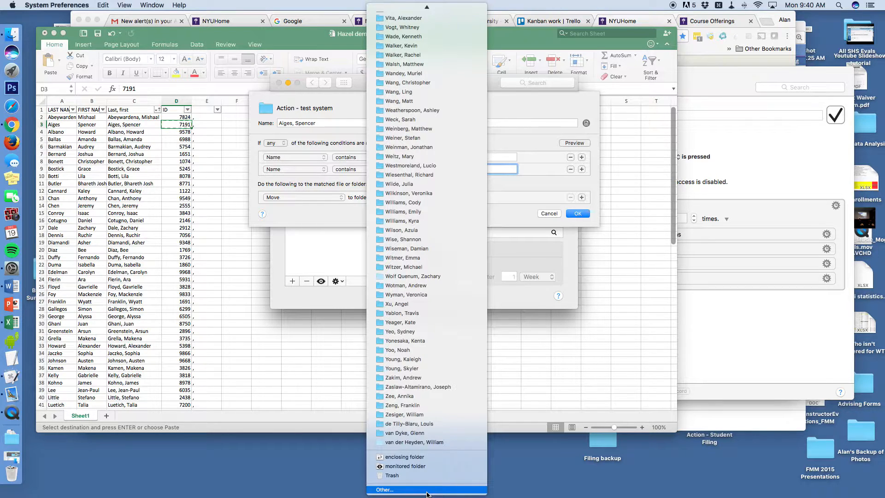
# Pick the second student's folder in Action - test system as destination and save the rule
pyautogui.click(427, 491)
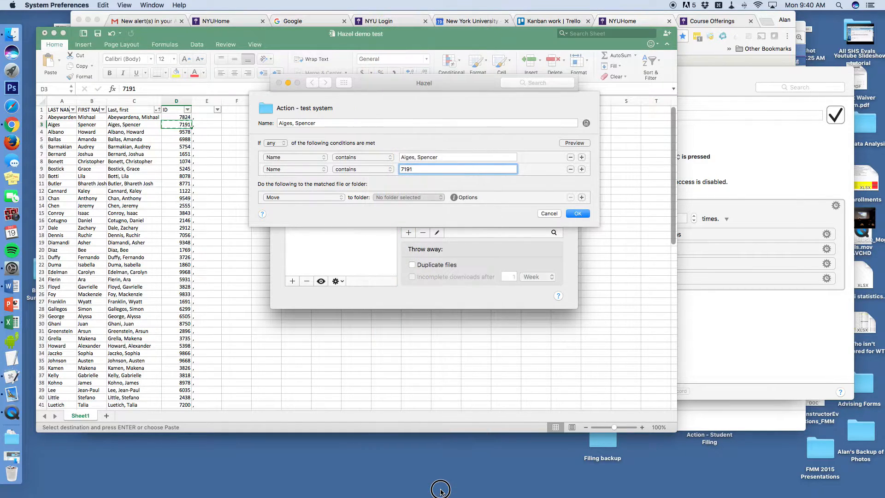
pyautogui.click(495, 90)
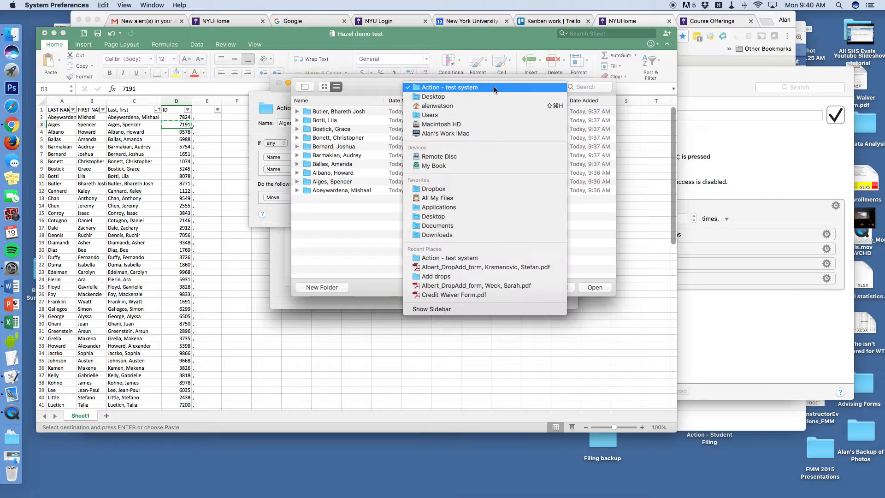
pyautogui.click(446, 258)
pyautogui.press('super+Tab')
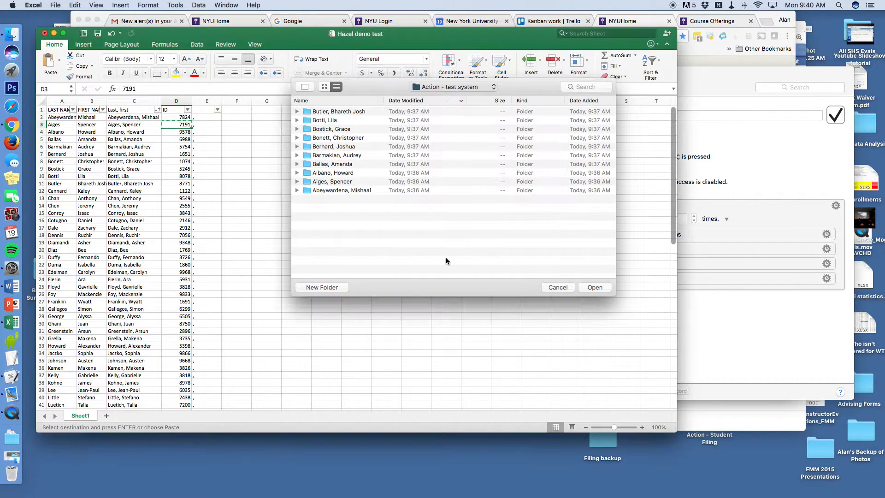
pyautogui.press('Left')
pyautogui.press('super+c')
pyautogui.press('super+Tab')
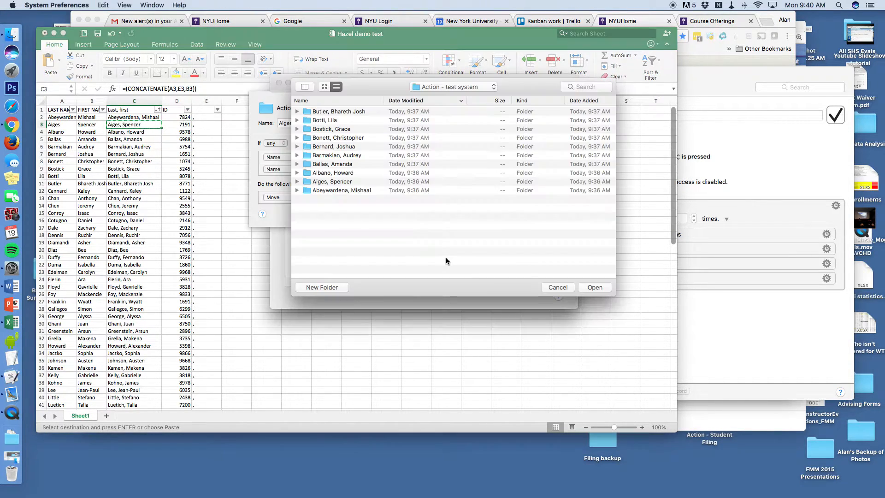
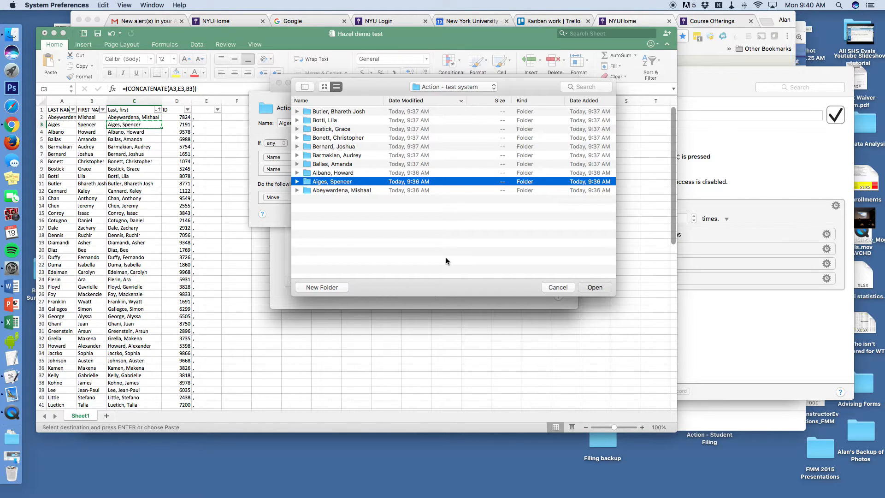
pyautogui.press('Return')
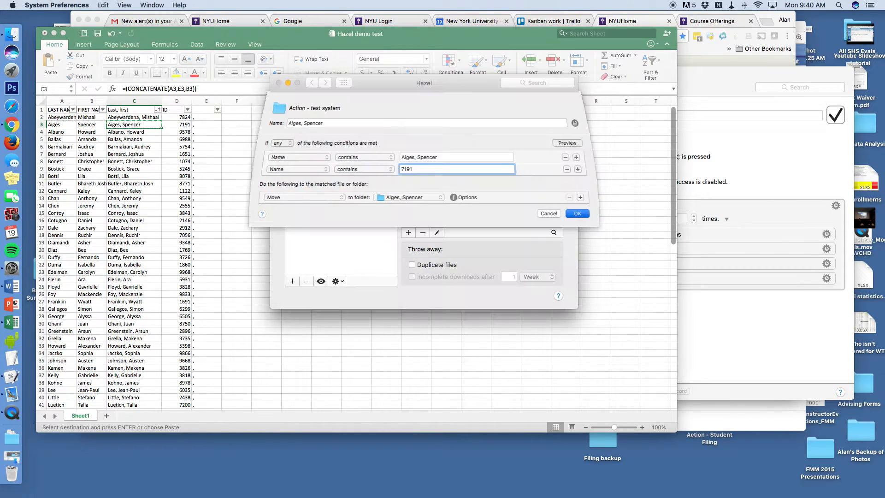
pyautogui.press('Return')
pyautogui.press('super+Tab')
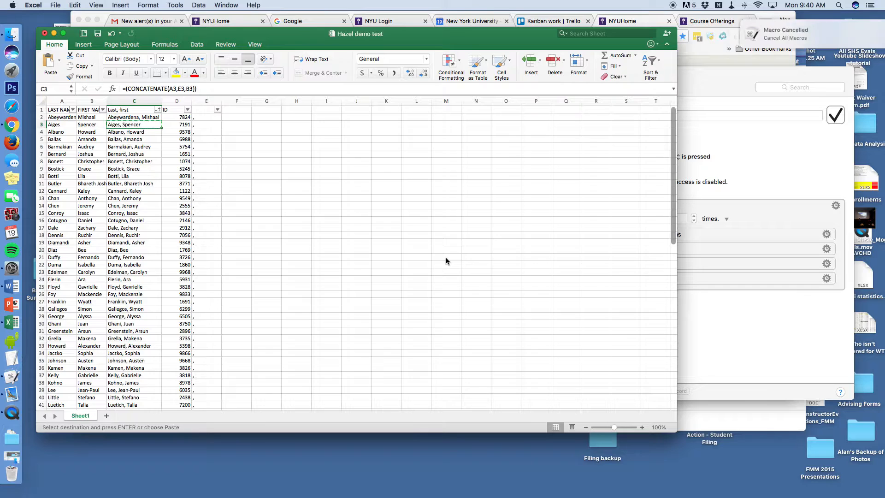
# Rename the desktop test file to the first student's name copied from C2
pyautogui.click(144, 117)
pyautogui.press('F11')
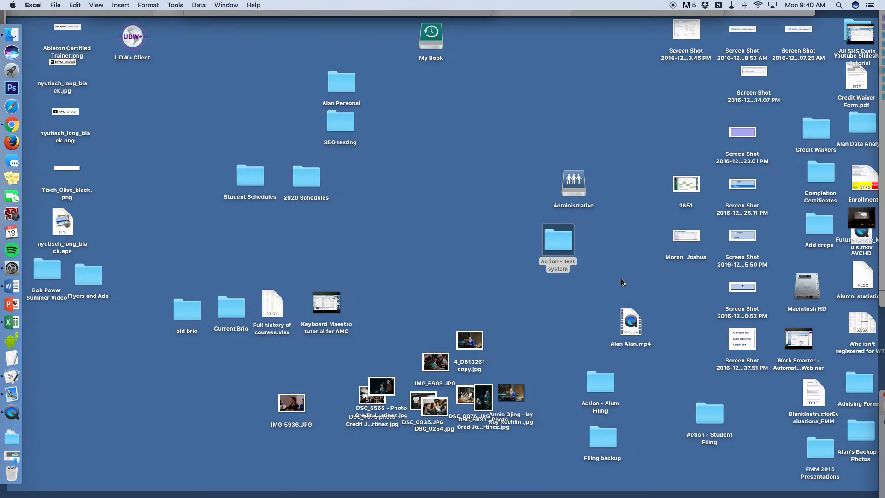
pyautogui.click(694, 260)
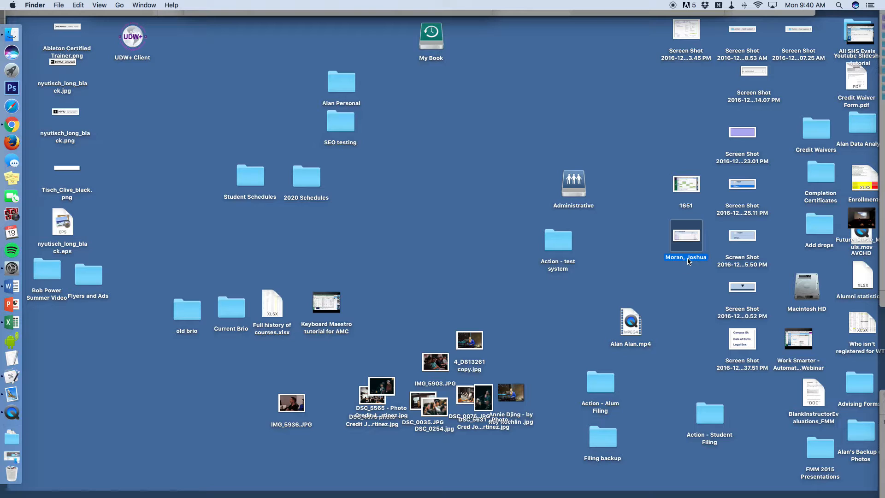
pyautogui.press('Return')
pyautogui.press('super+v')
pyautogui.press('Return')
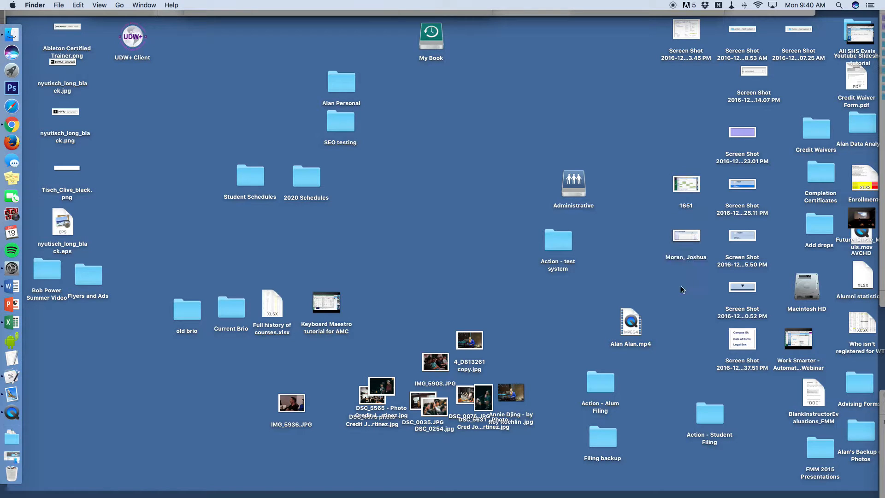
# Drag the renamed test file onto the Action - test system folder
pyautogui.press('F11')
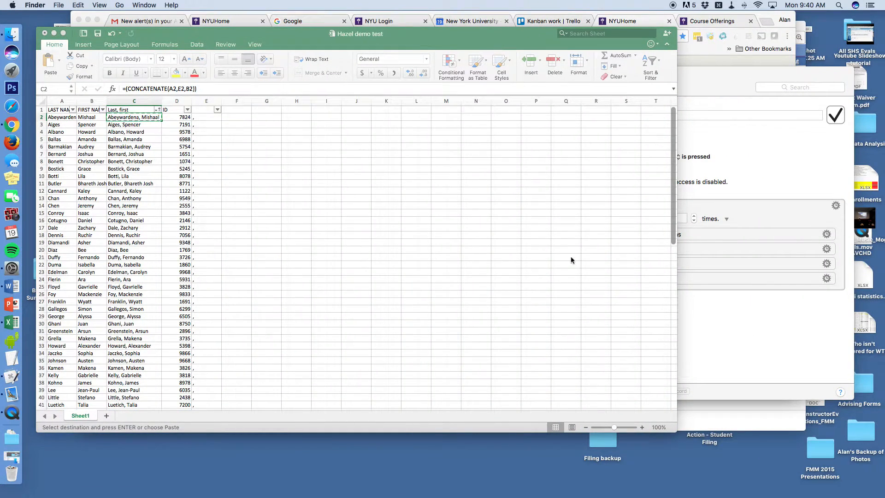
pyautogui.press('F11')
pyautogui.moveTo(686, 235); pyautogui.dragTo(562, 246)
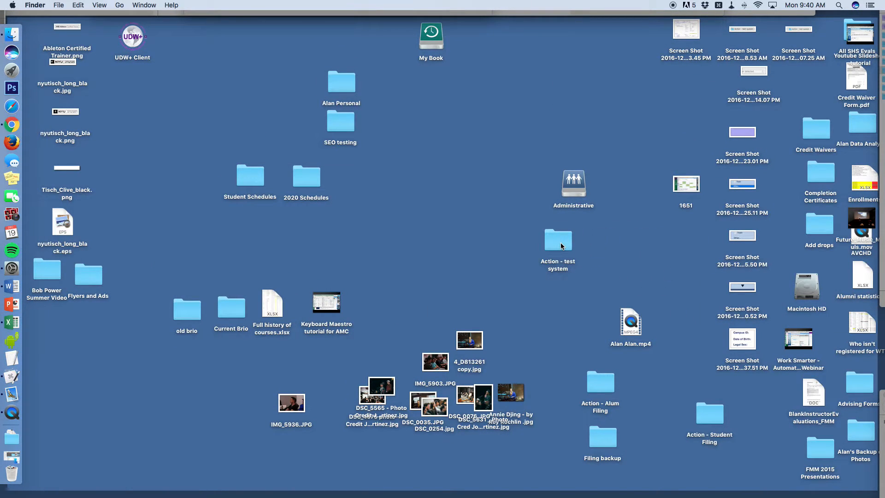
pyautogui.press('F11')
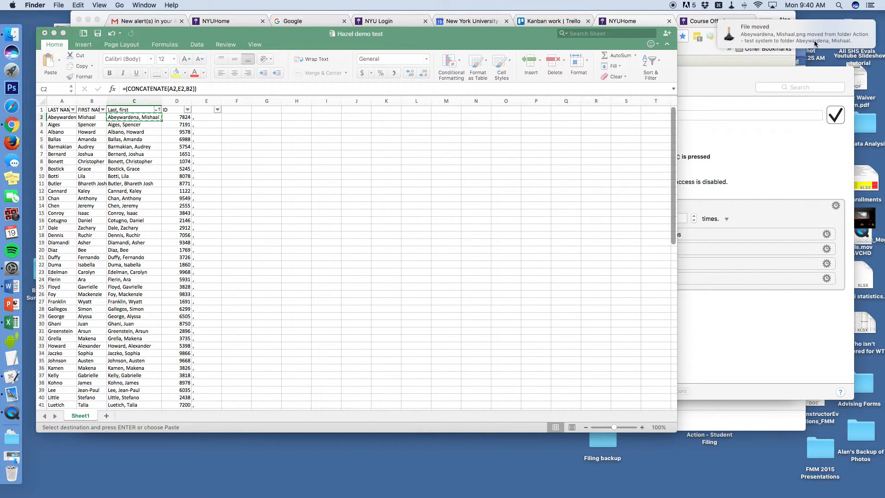
pyautogui.press('F11')
# Open Action - test system and the first student's folder to confirm the PNG, then close it
pyautogui.click(551, 238)
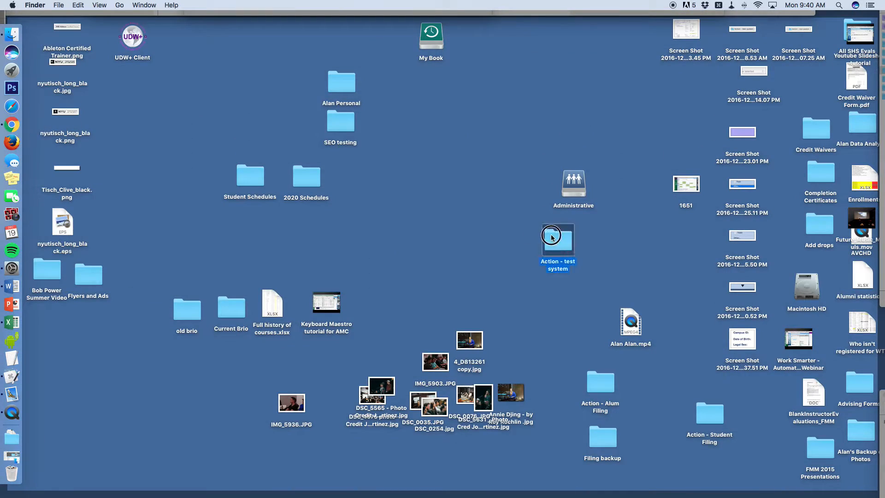
pyautogui.doubleClick(551, 238)
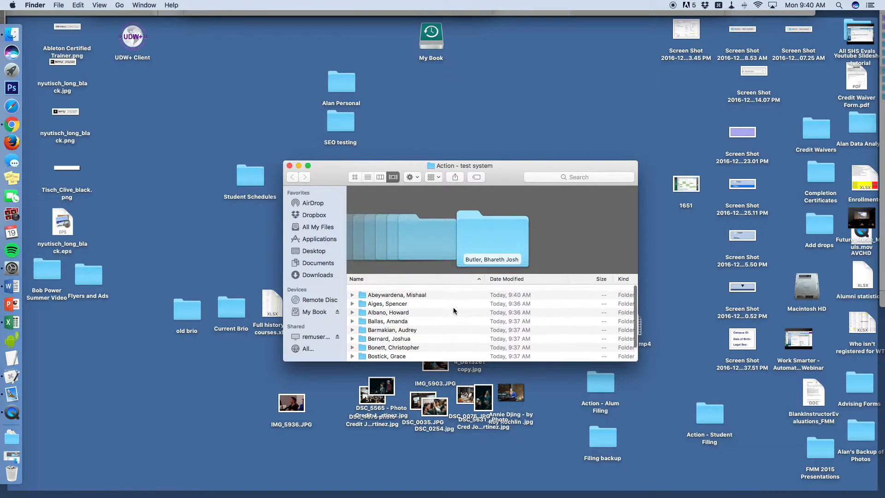
pyautogui.doubleClick(385, 294)
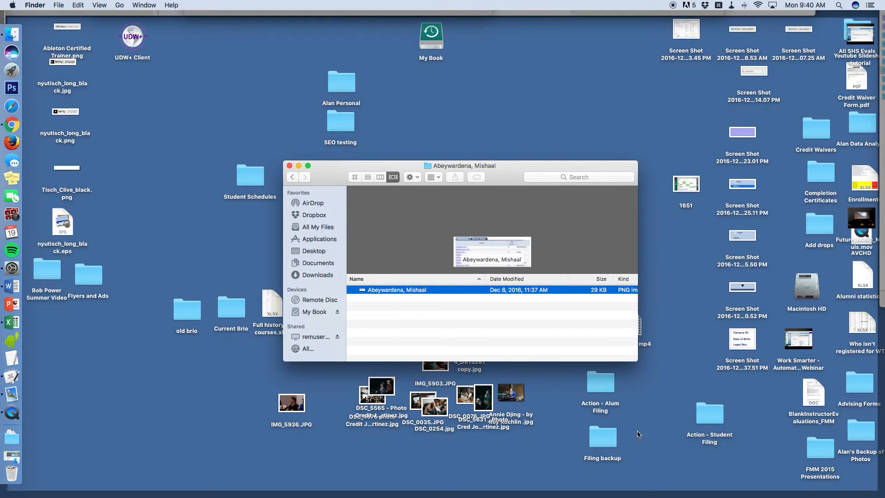
pyautogui.moveTo(884, 497)
pyautogui.click(289, 165)
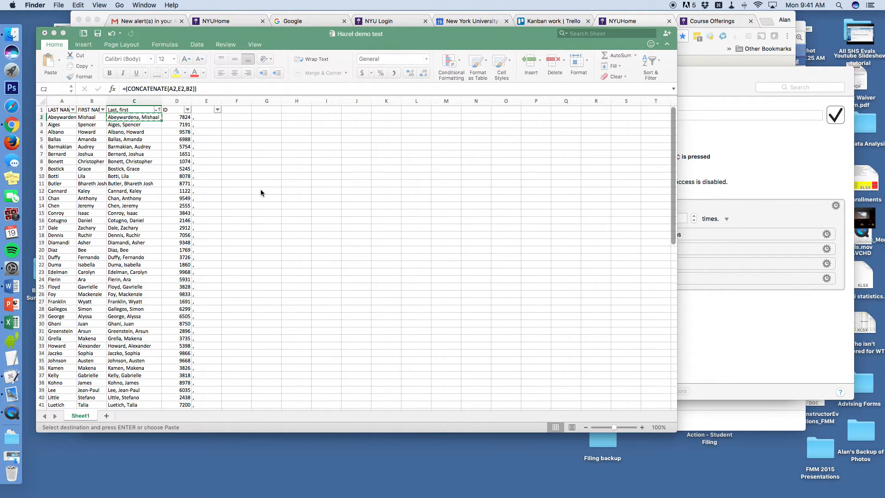
# Bring forward the Keyboard Maestro editor showing Hazel Rules for Demo Filing, set to repeat 10 times
pyautogui.click(727, 122)
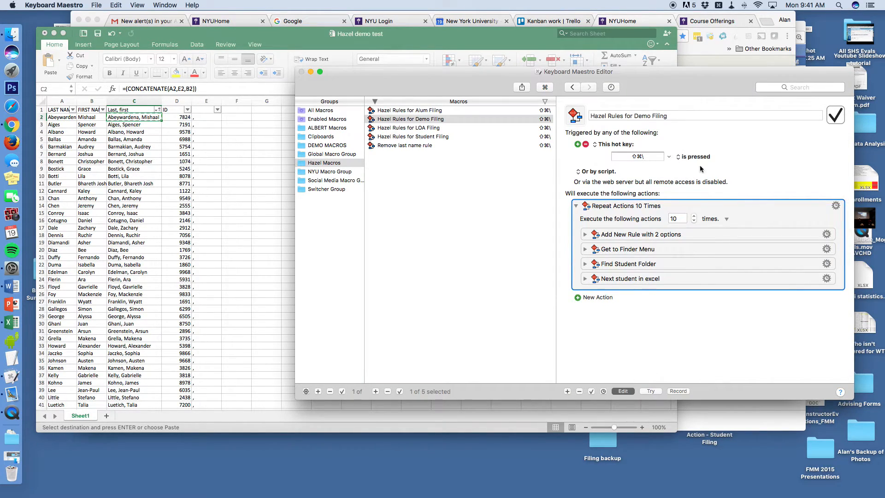